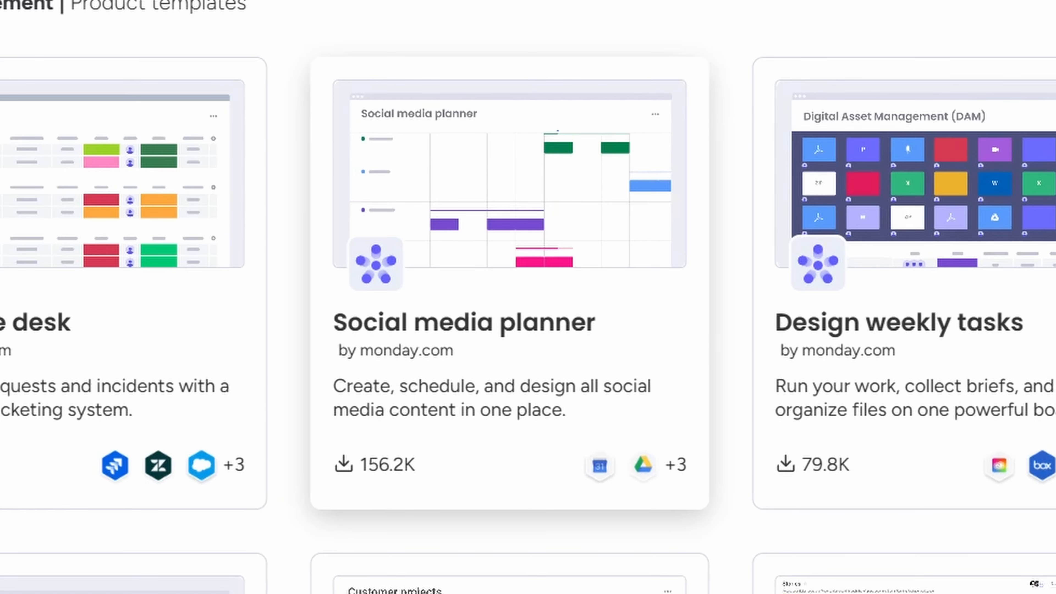
Open the Social media planner template's details and look through its preview
click(509, 282)
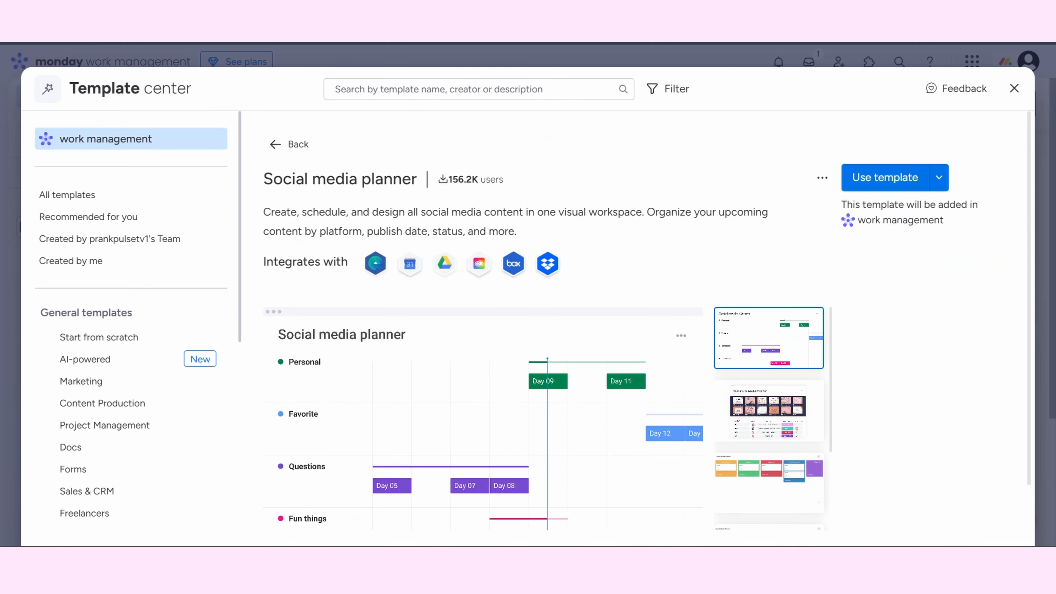
scroll(647, 322, down, 1)
scroll(647, 322, up, 1)
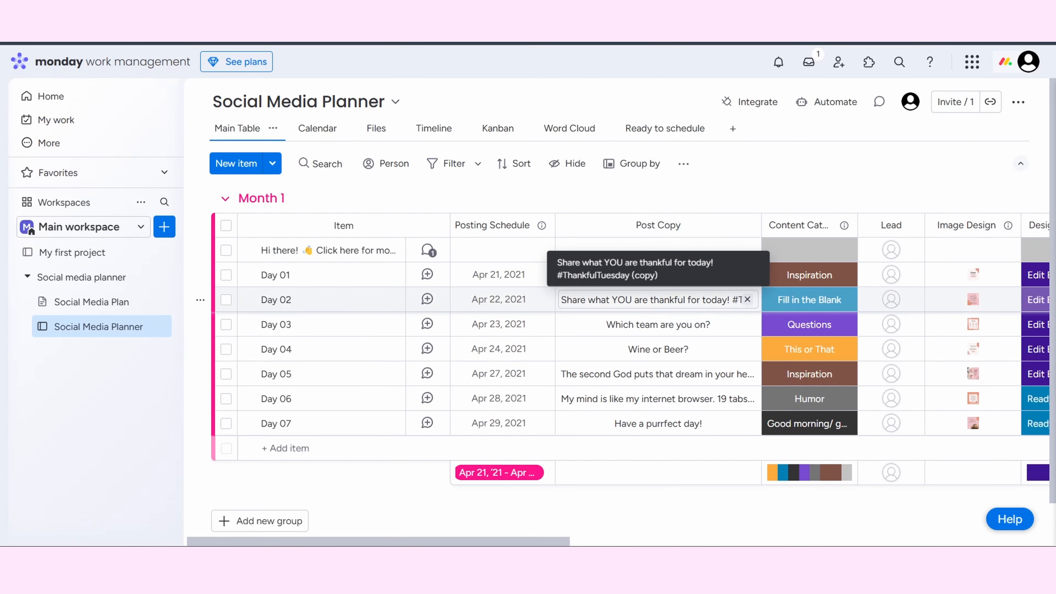
Retitle the Month 1 group of the Social Media Planner board, first trying Daily and settling on Weekly
scroll(707, 299, right, 2)
scroll(706, 300, right, 2)
scroll(706, 299, left, 5)
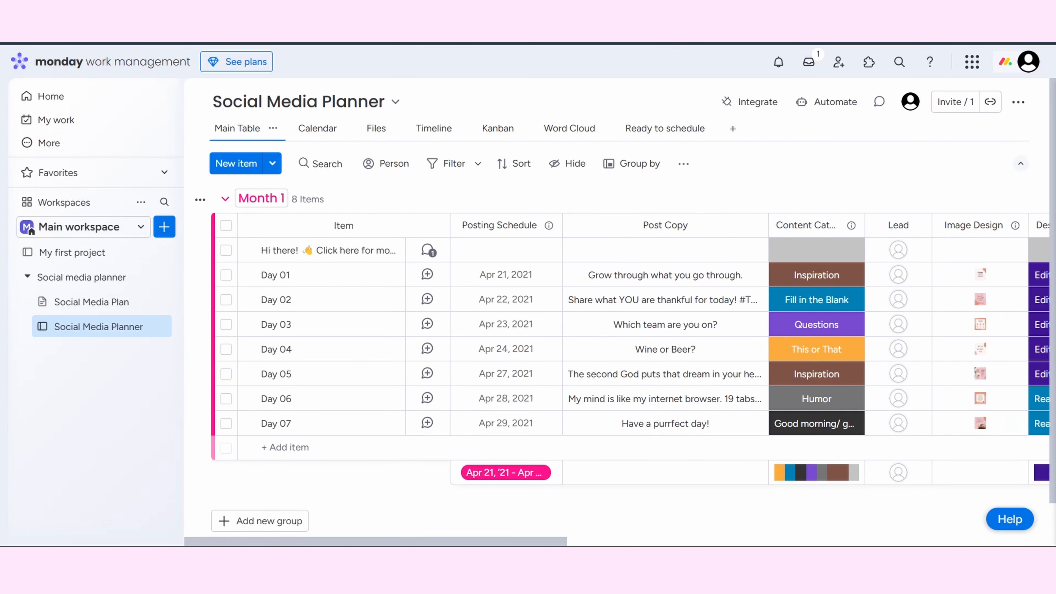
click(261, 199)
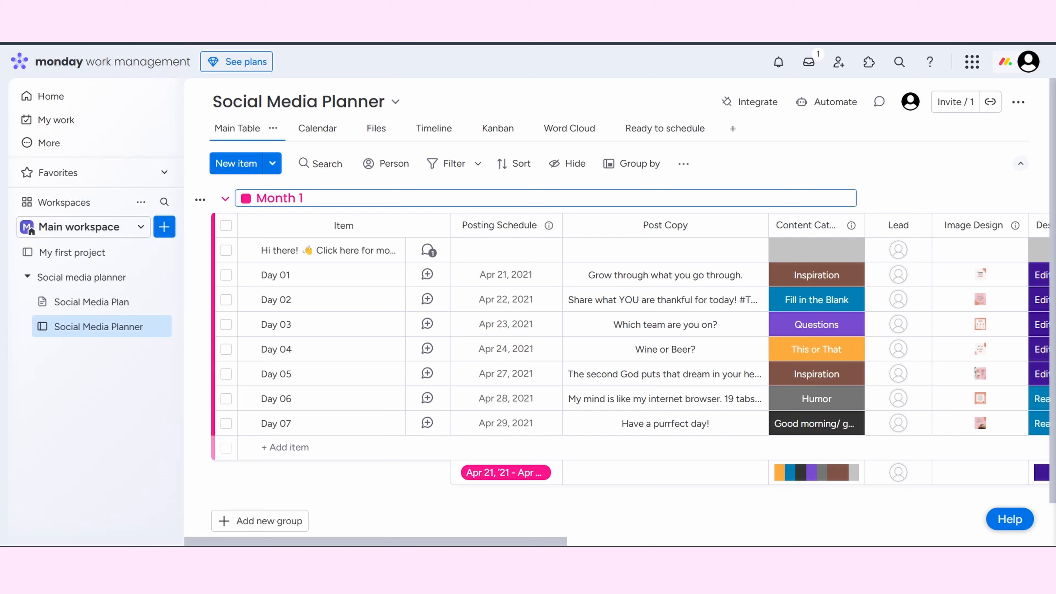
key(ctrl+a)
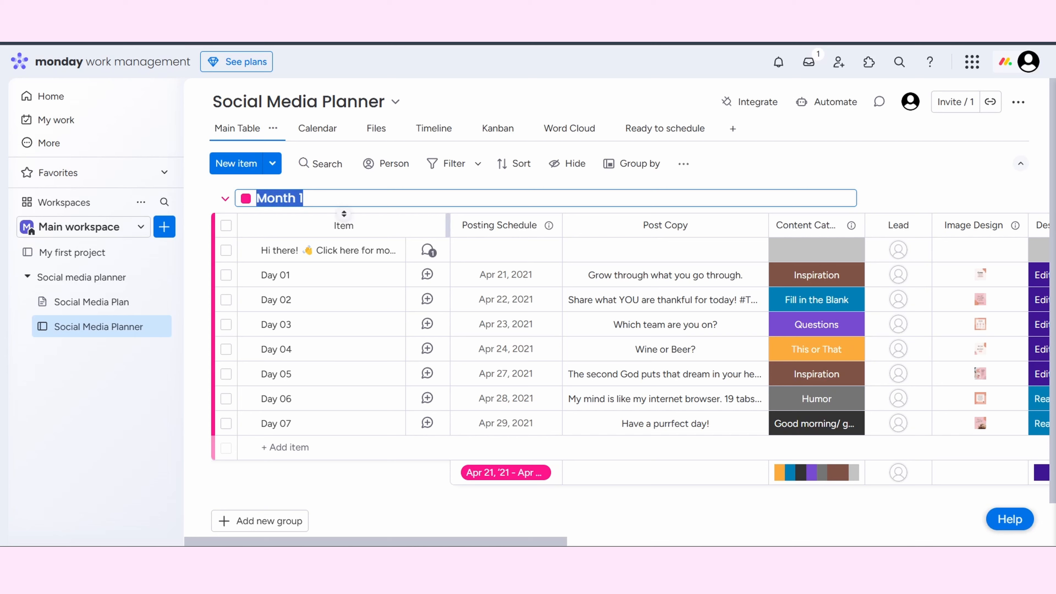
text(Daily)
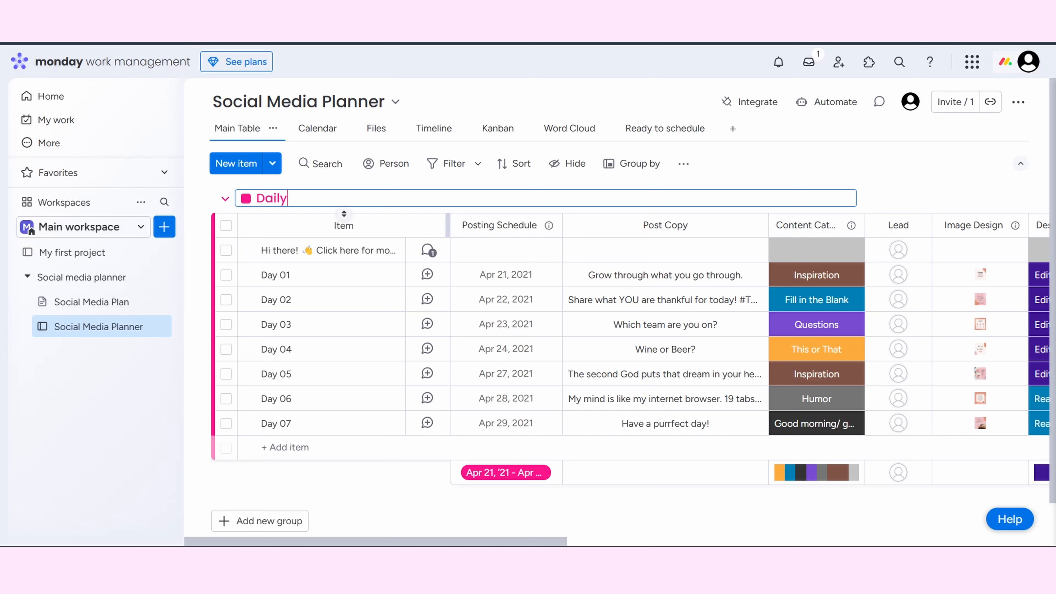
key(ctrl+a)
text(Weekly)
key(Return)
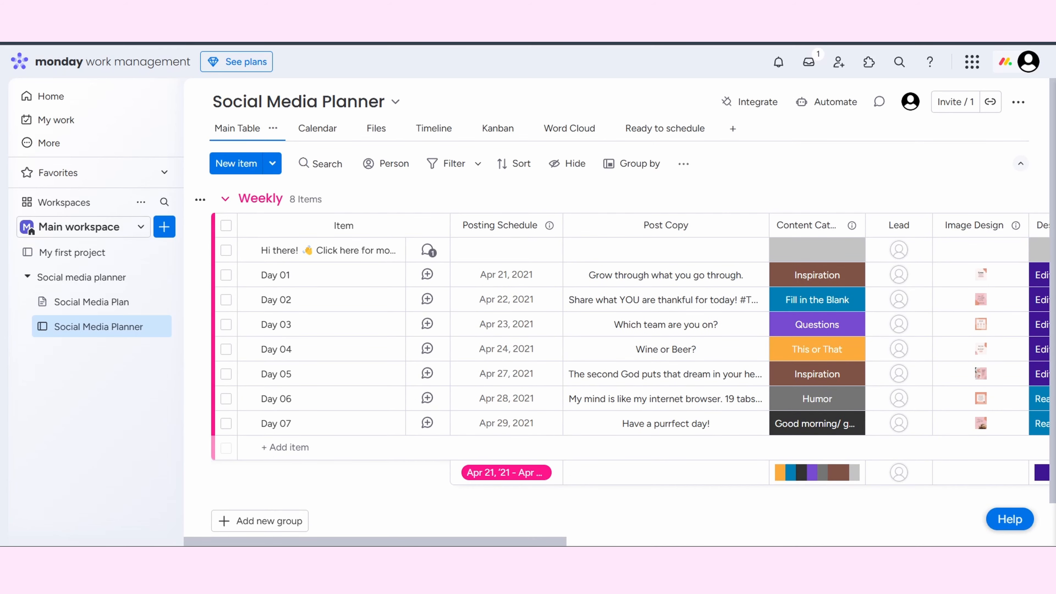
Check the Lead assignment for the first item and open the board's invitation search for people
scroll(739, 325, right, 2)
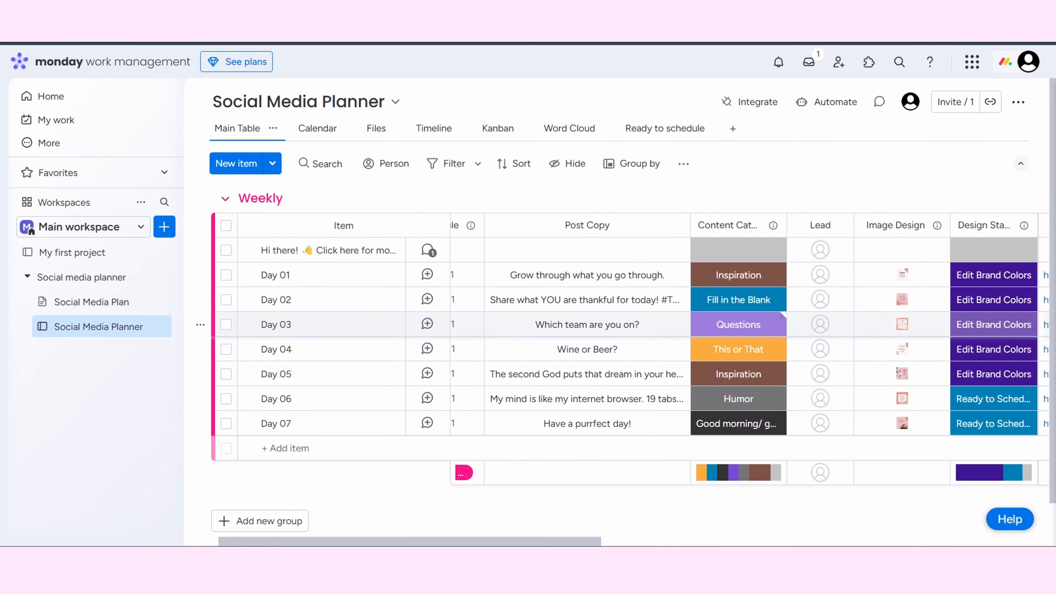
scroll(782, 315, right, 1)
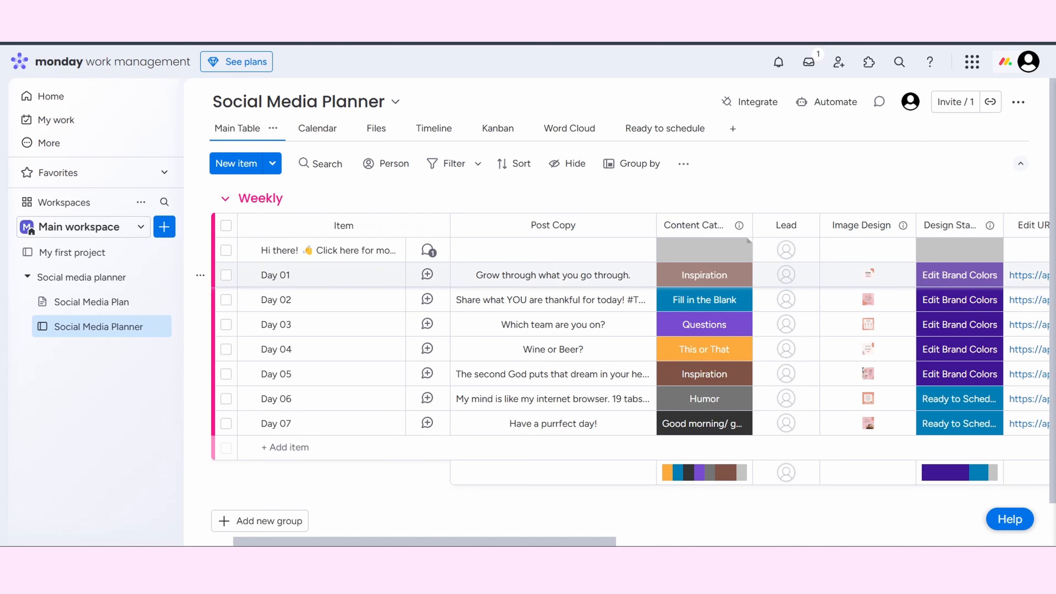
scroll(636, 325, right, 3)
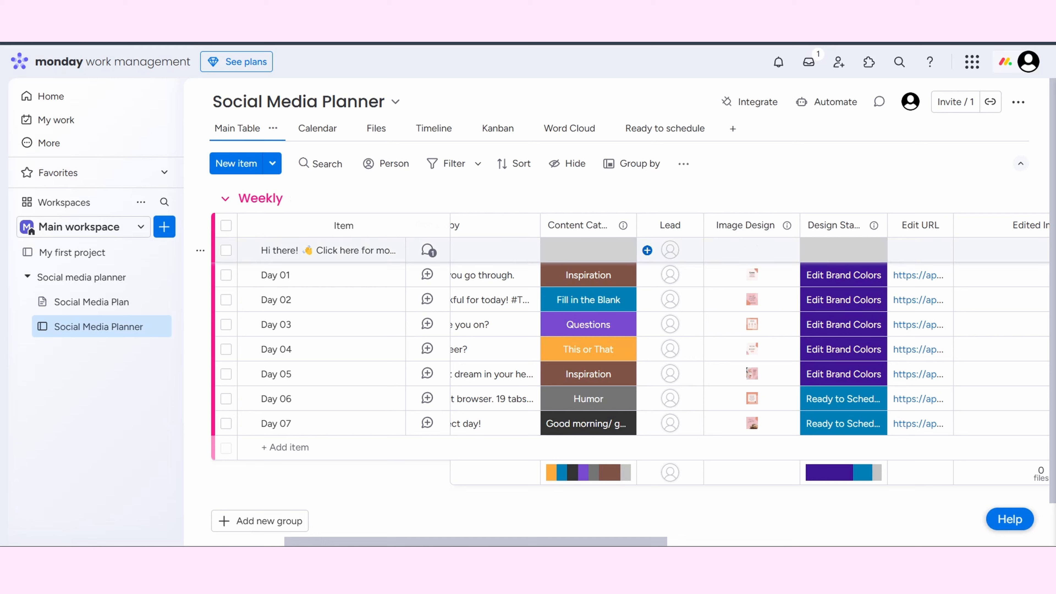
click(670, 249)
click(682, 199)
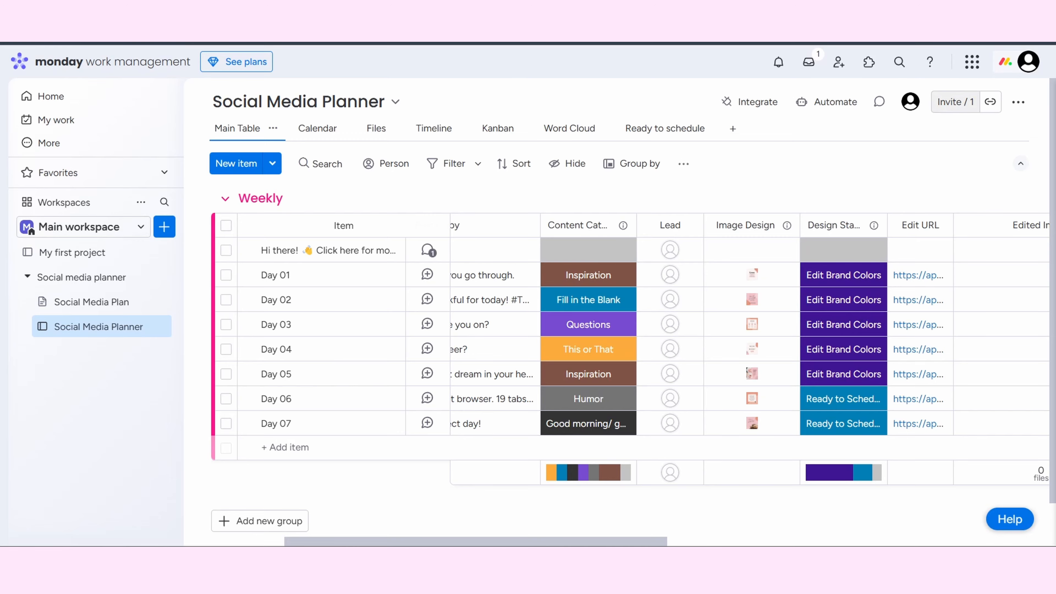
click(955, 102)
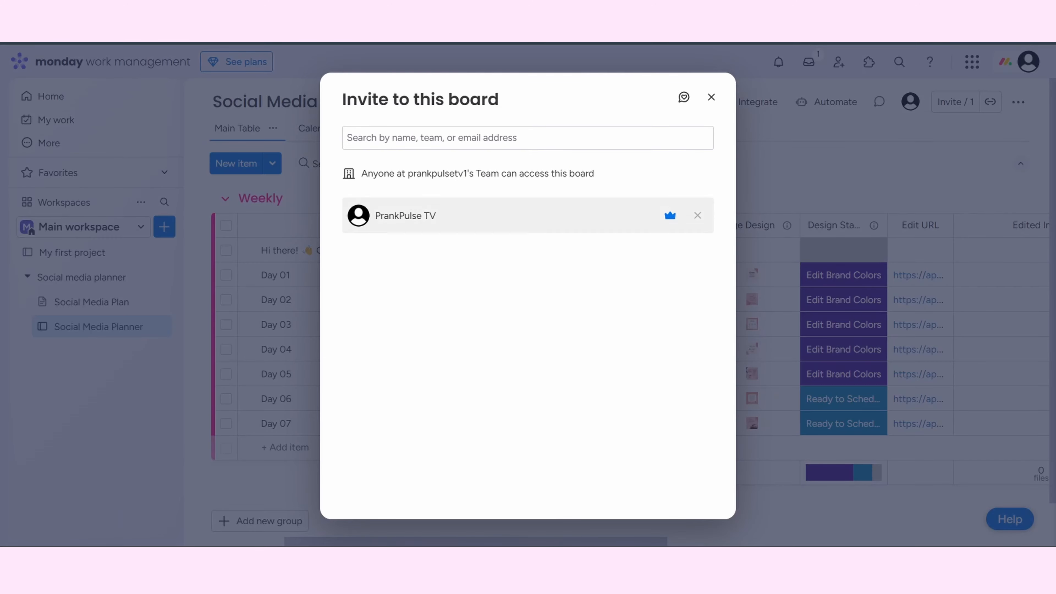
click(527, 138)
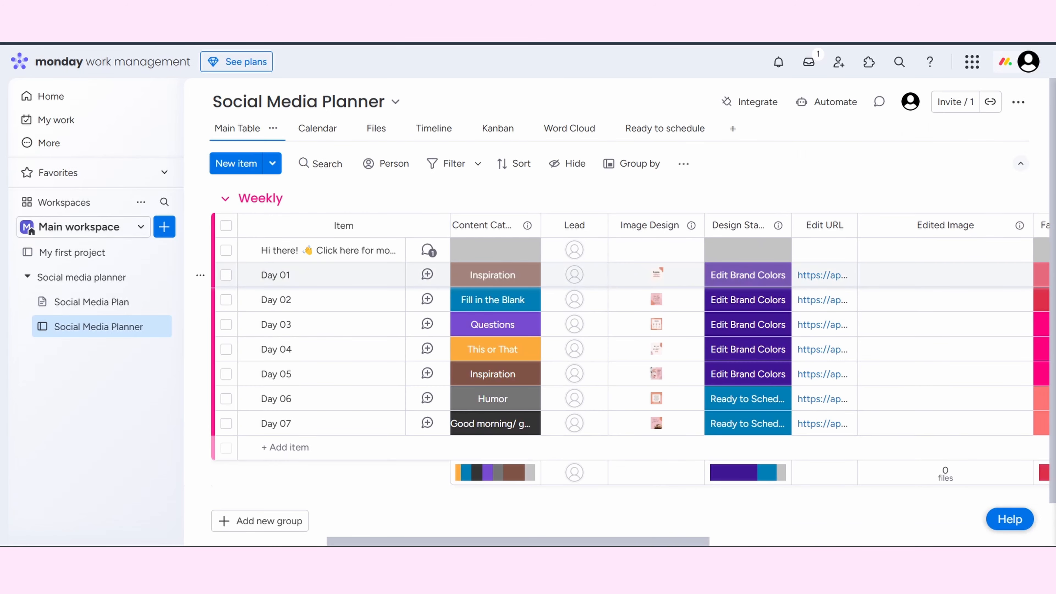
Preview the Day 01 image in the Image Design column, dismissing the feedback and versions tips, and close it
mouse_move(657, 274)
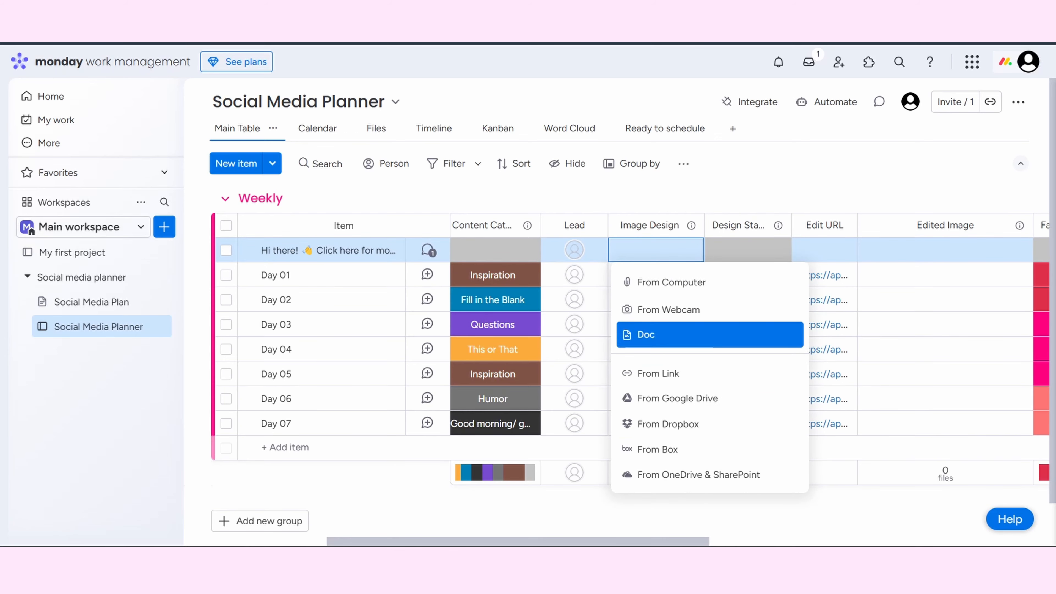
click(744, 200)
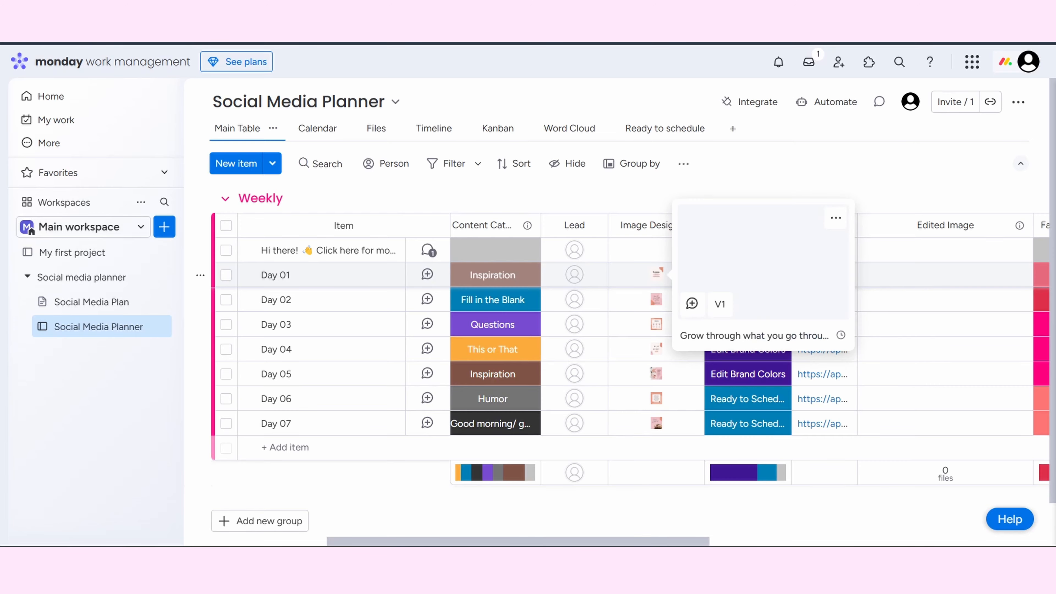
click(656, 275)
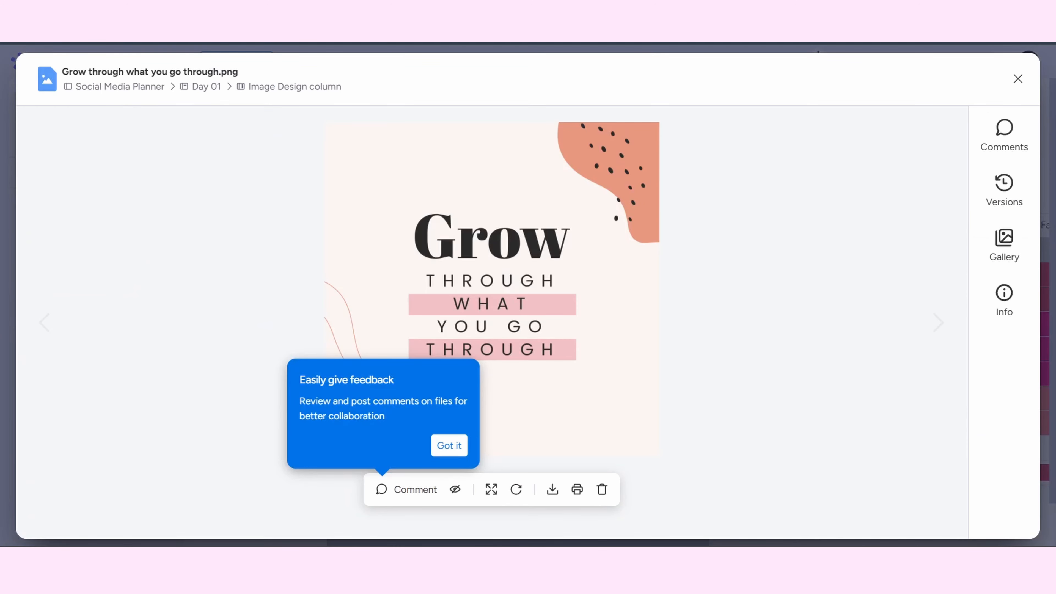
click(449, 445)
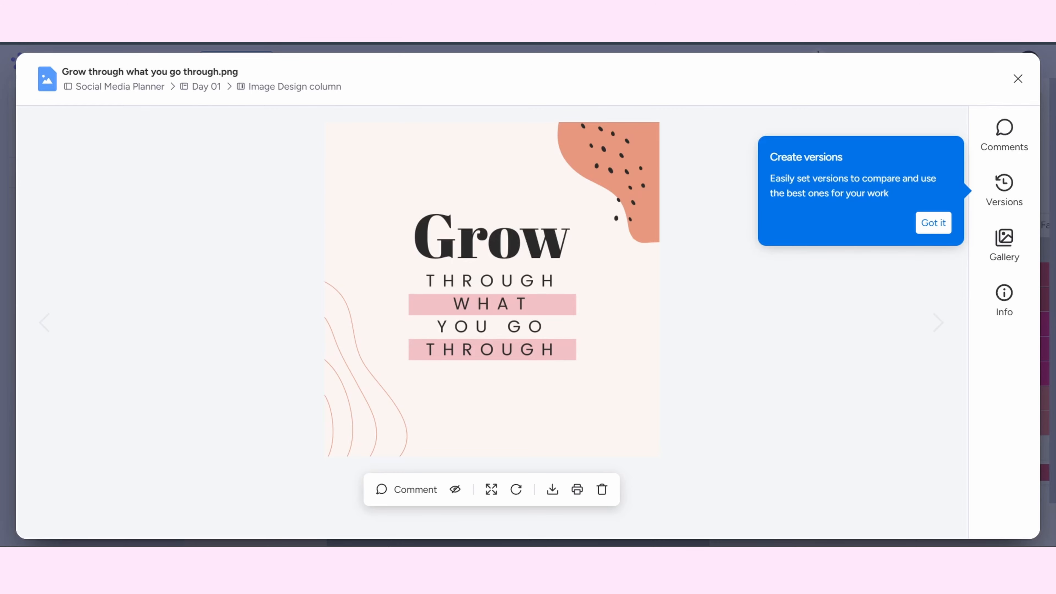
click(933, 223)
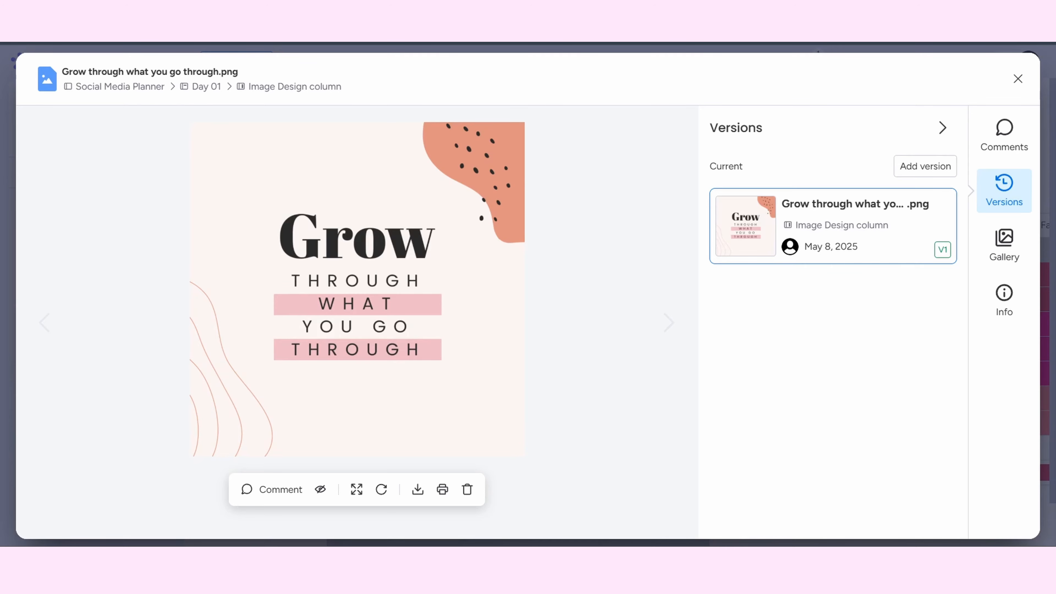
key(Escape)
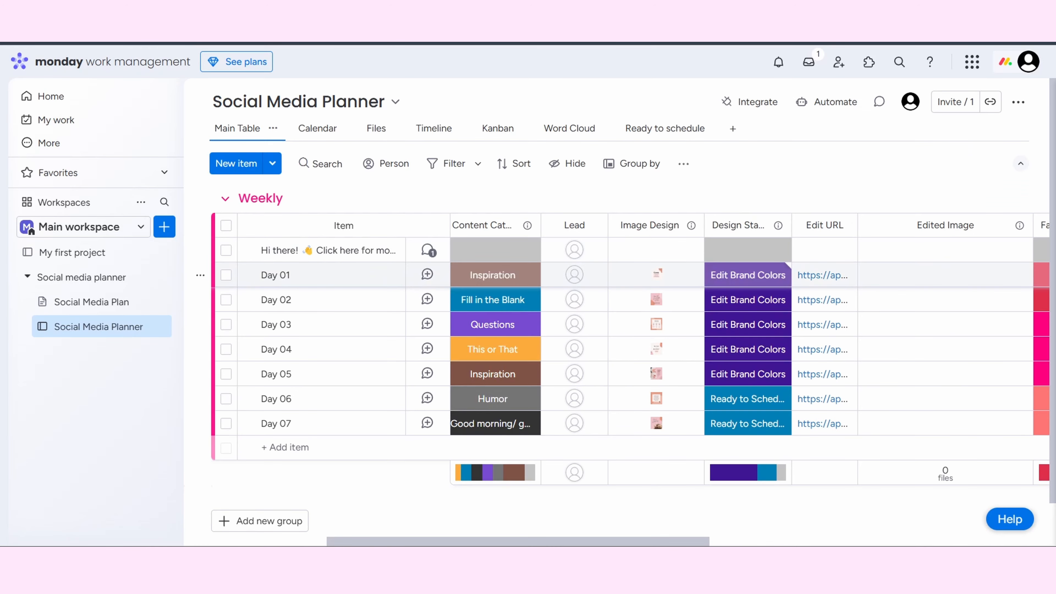
Name the default grey label of the Design Status column Removing Background and apply the label change
scroll(712, 275, right, 1)
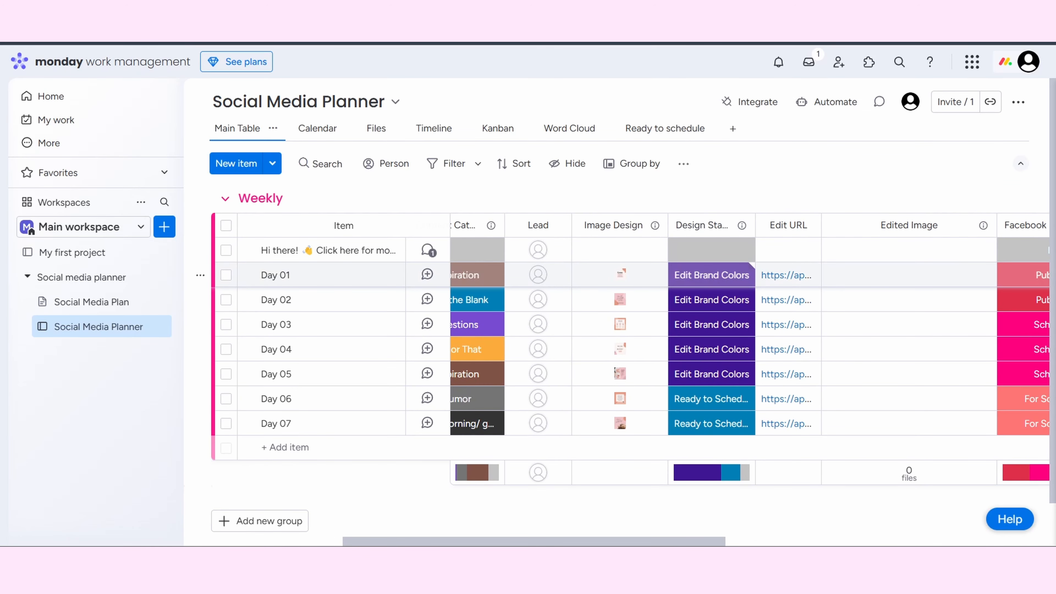
click(711, 274)
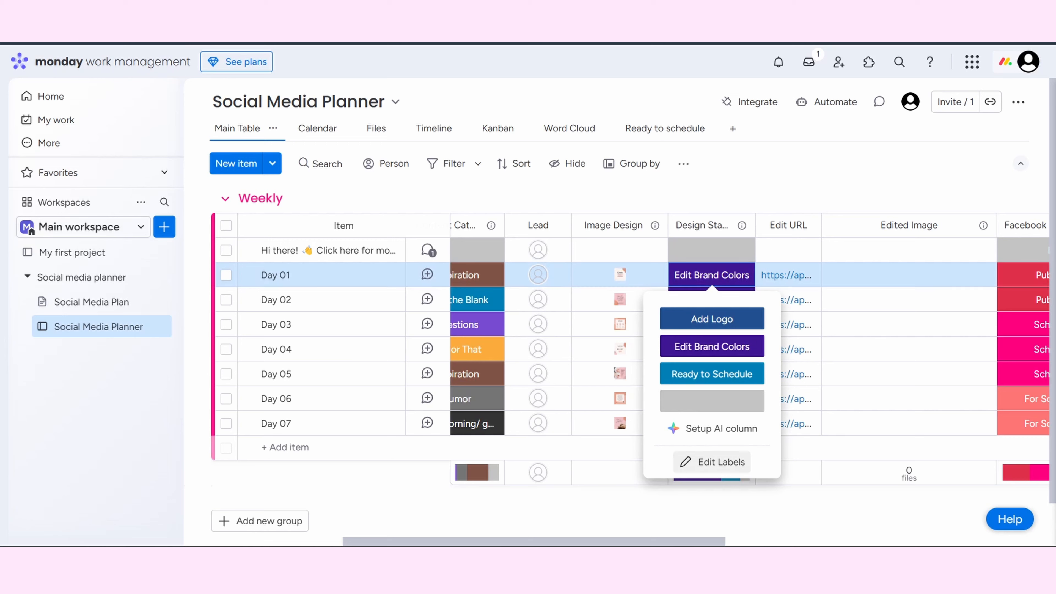
click(712, 461)
click(712, 401)
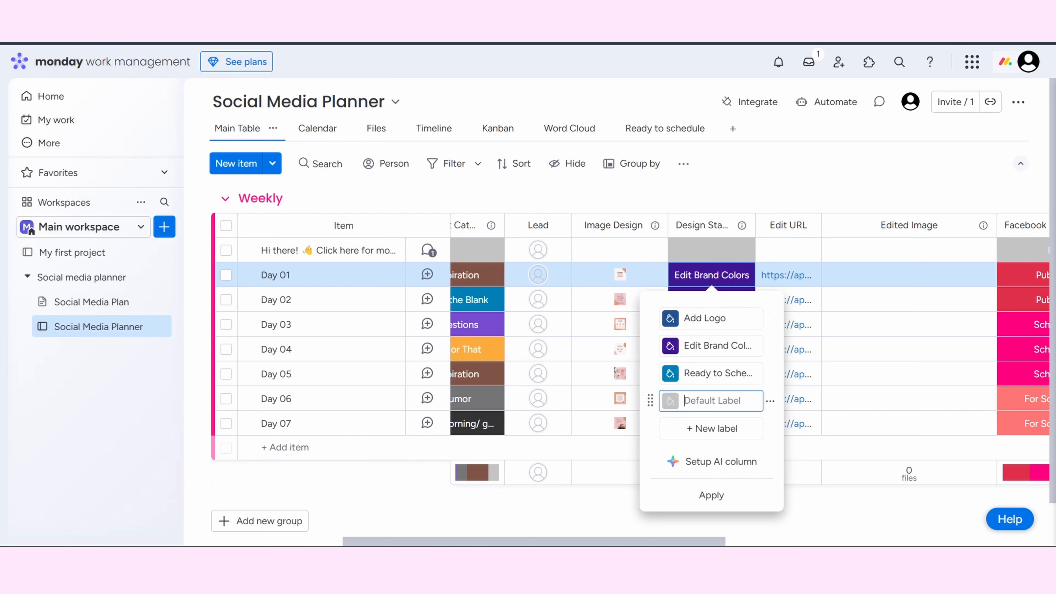
text(REMoving Back)
text(ground)
click(711, 495)
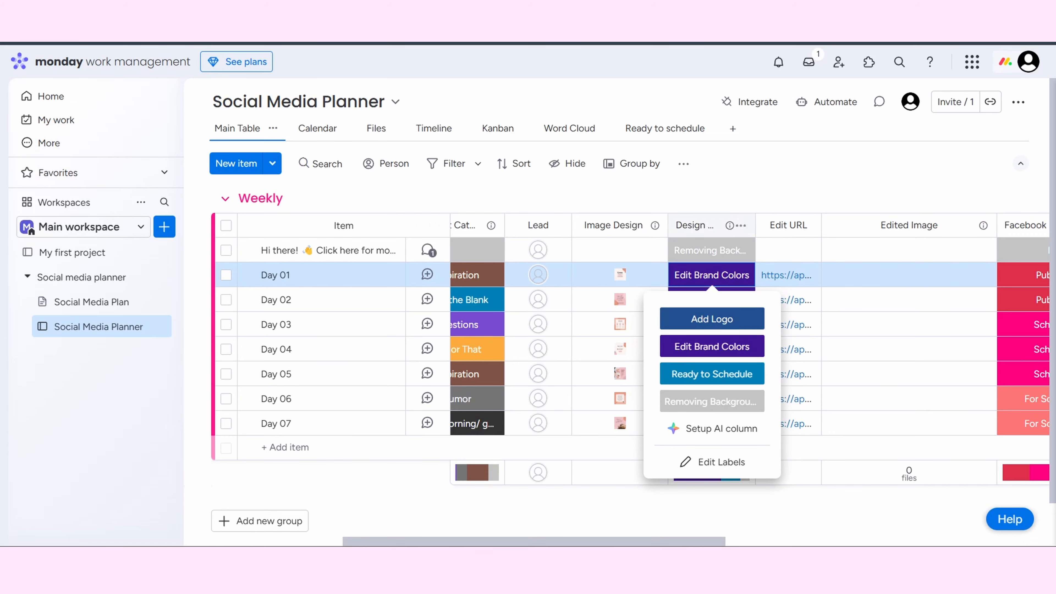
Set the Day 01 design status to Removing Background and reopen the label editor to start a new label
click(711, 275)
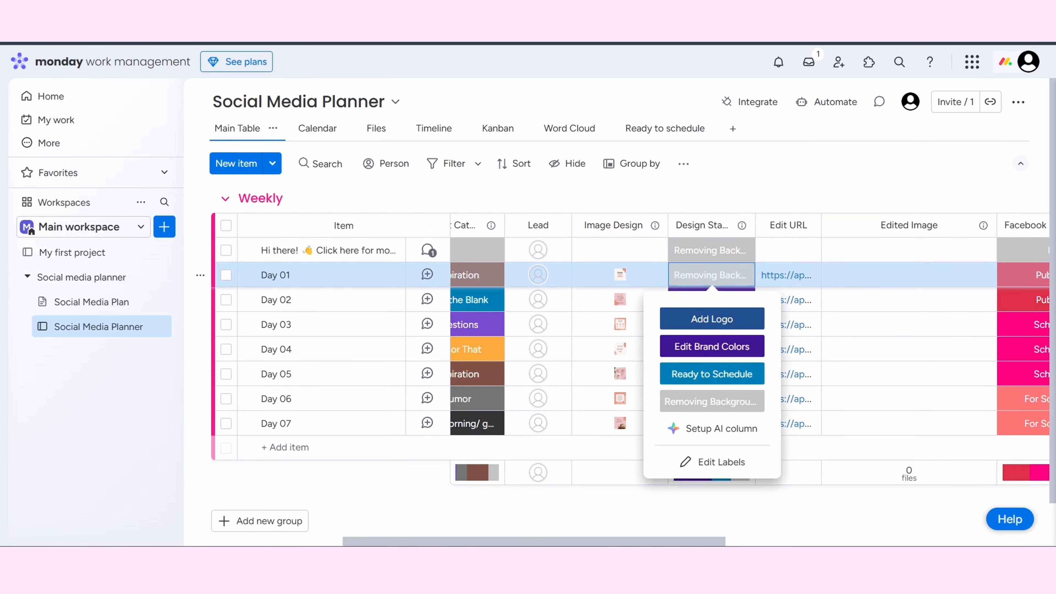
click(711, 461)
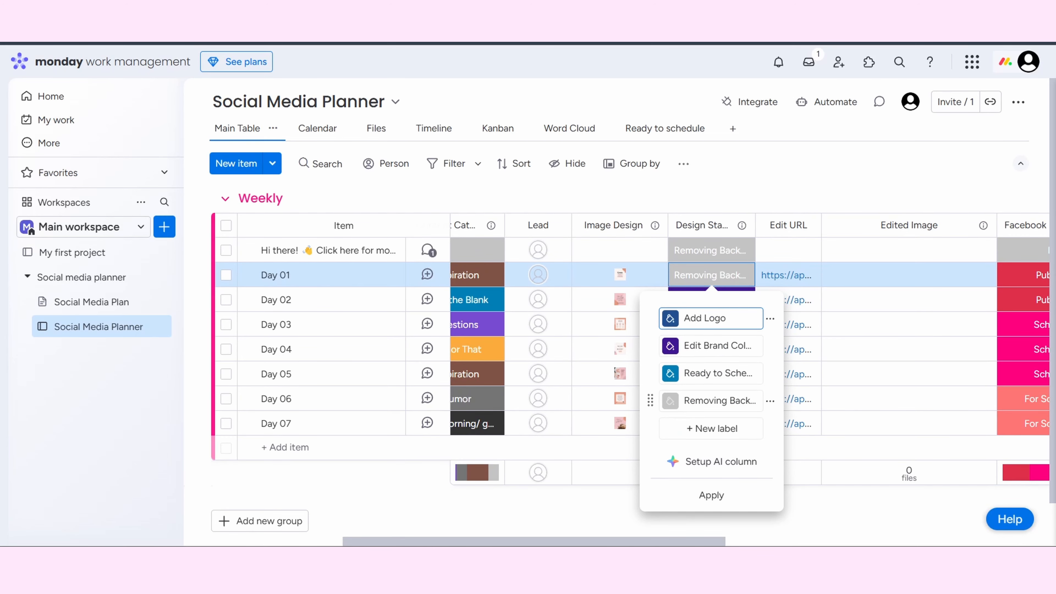
click(711, 429)
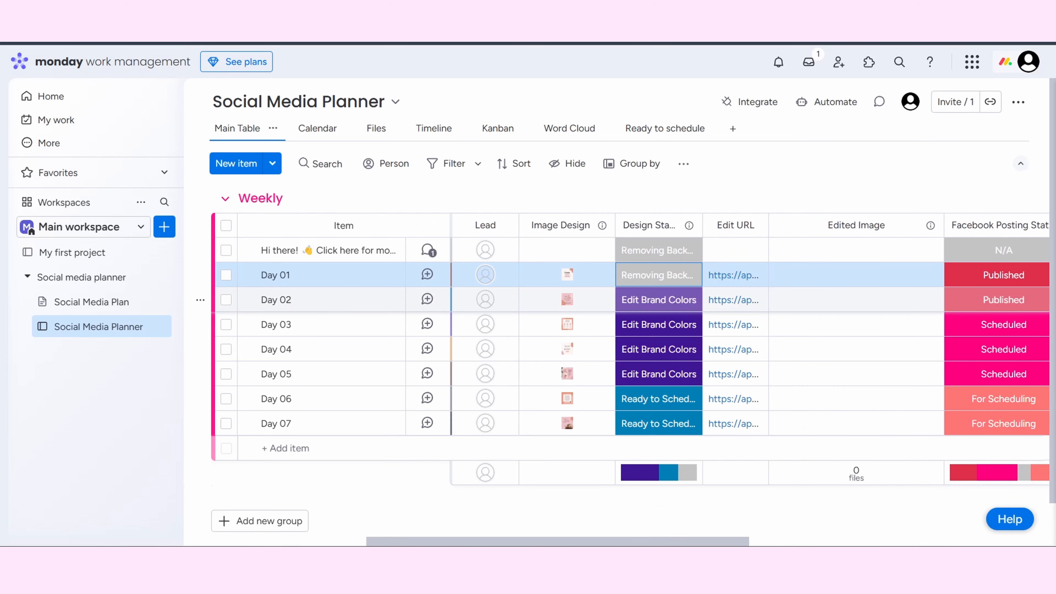
Delete the Edit URL column from the board
scroll(776, 300, right, 2)
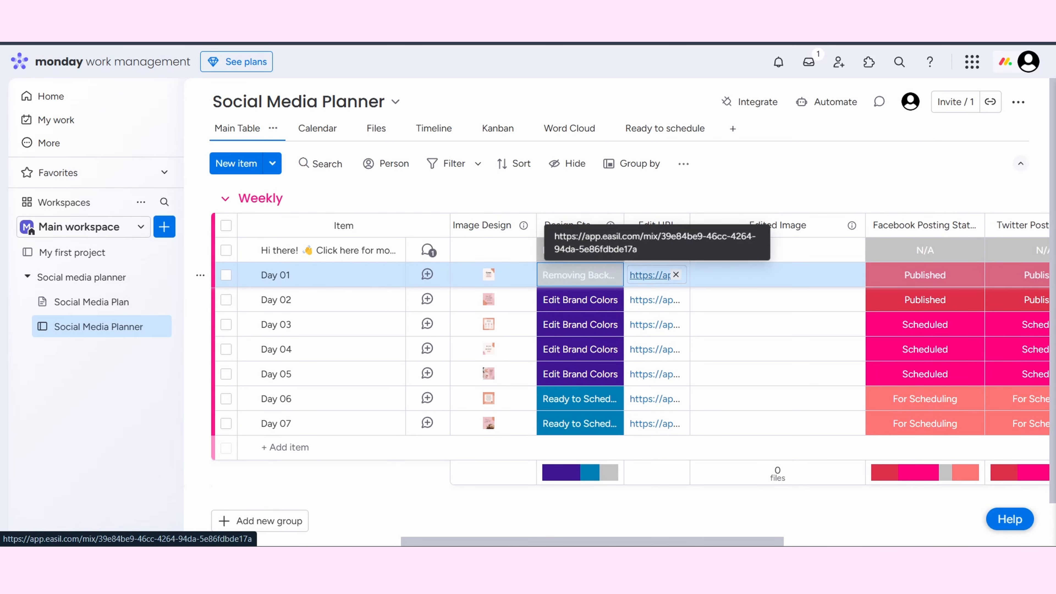
click(675, 225)
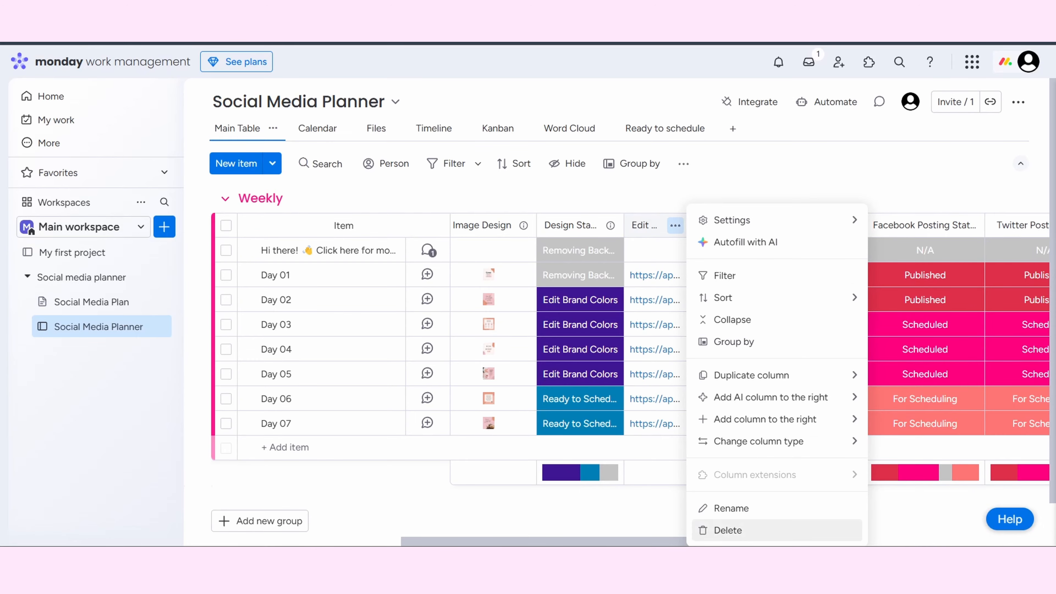
click(727, 530)
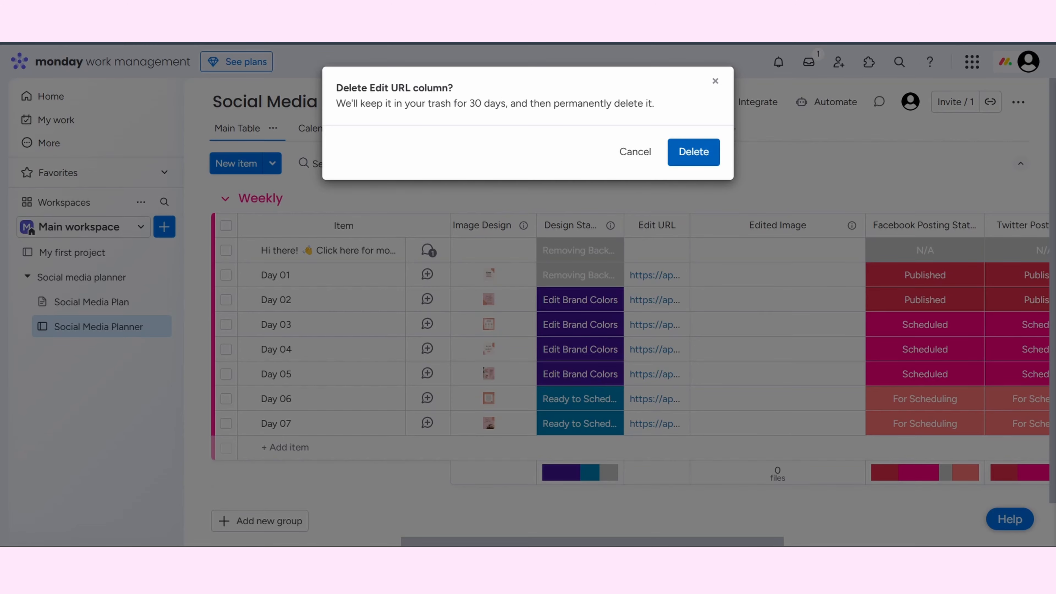
click(693, 152)
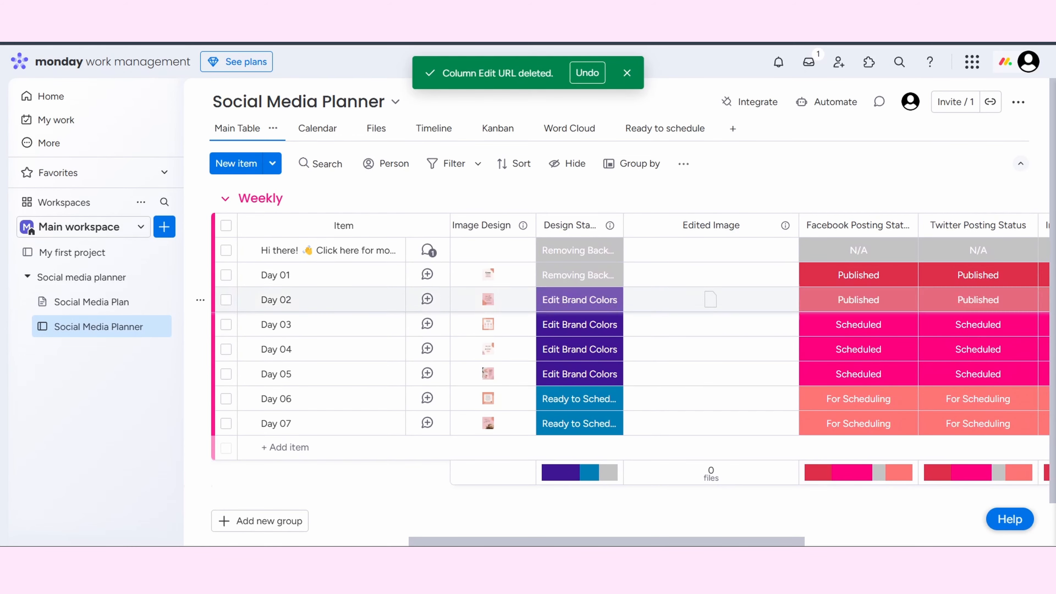
Look over the posting status columns for Facebook, Twitter, Instagram, Pinterest and LinkedIn
scroll(748, 291, right, 5)
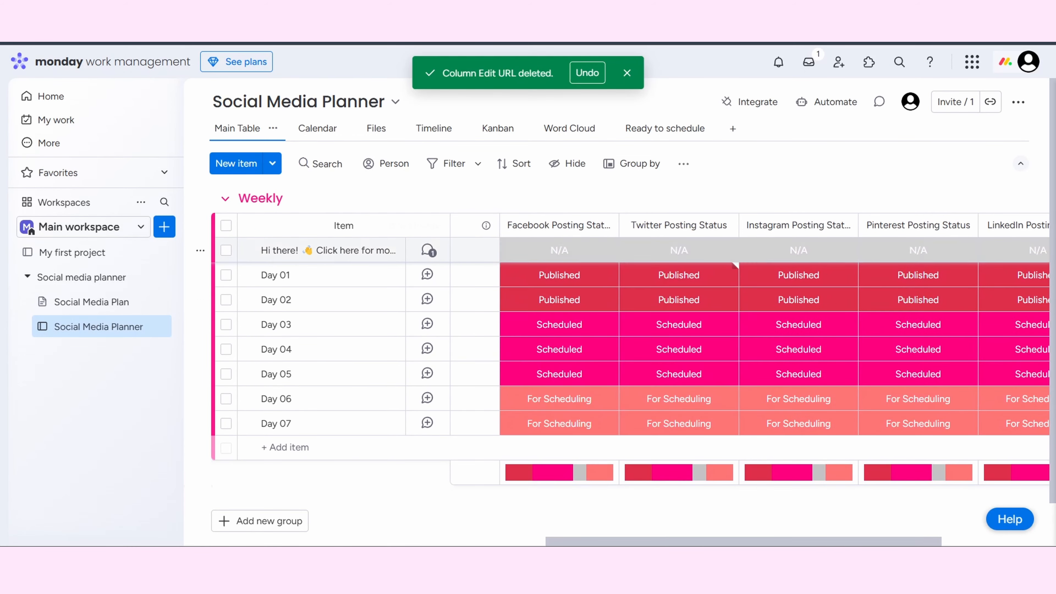
scroll(789, 291, right, 2)
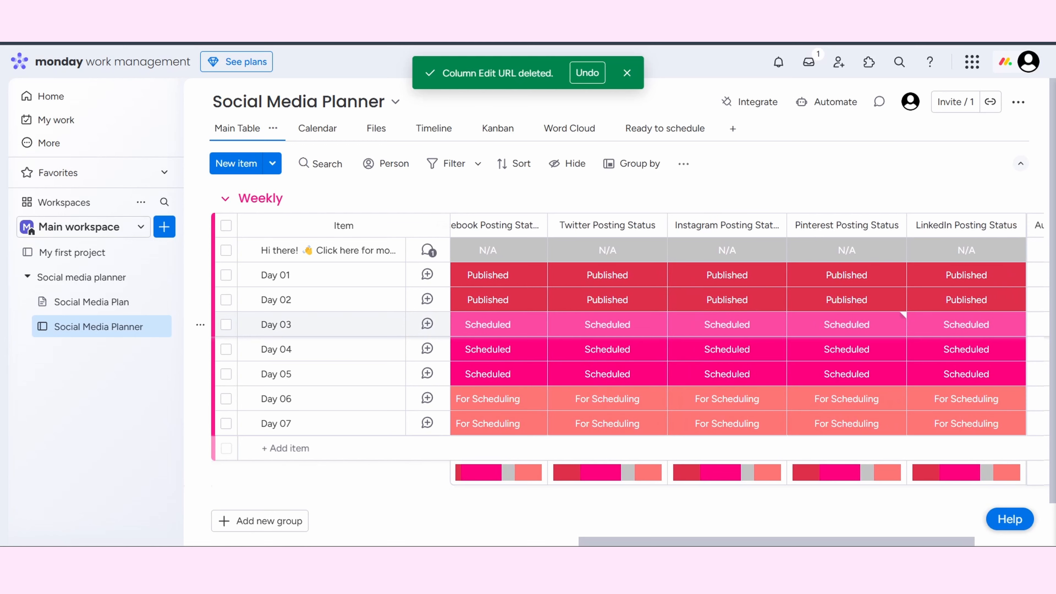
scroll(749, 324, left, 2)
scroll(748, 324, right, 3)
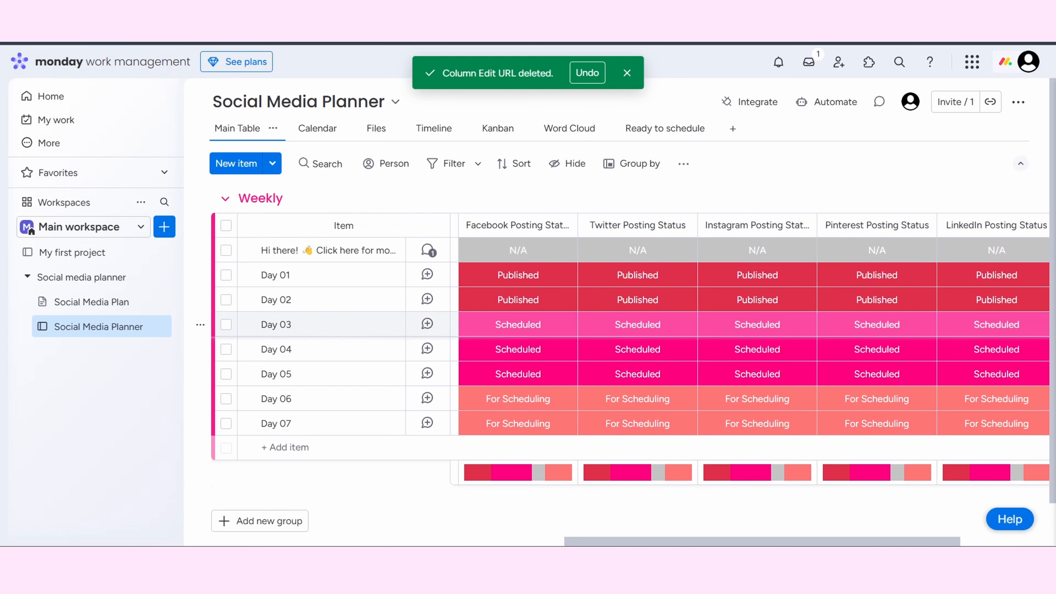
scroll(636, 339, left, 3)
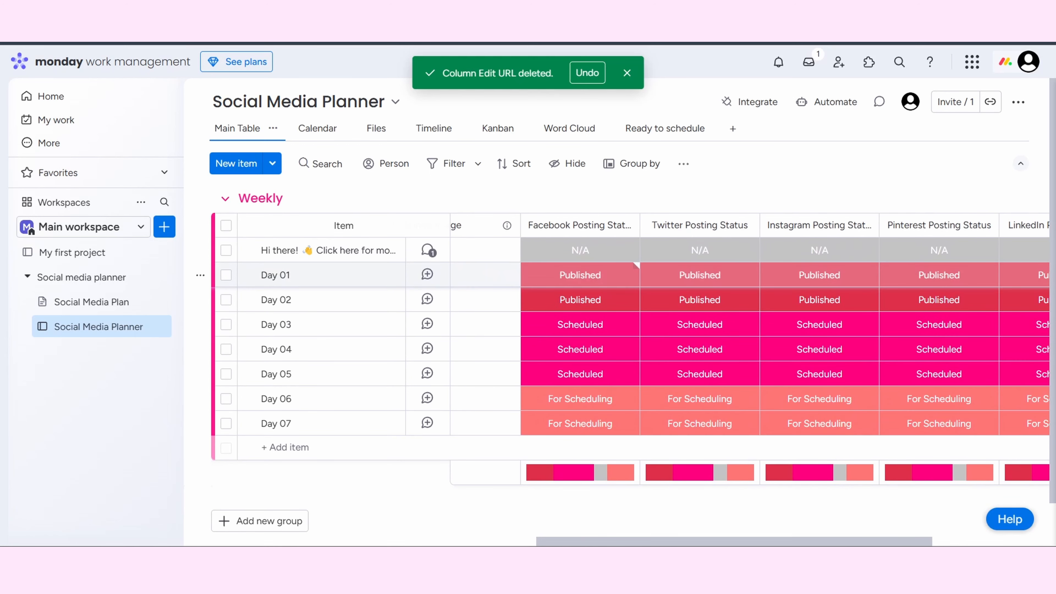
scroll(748, 324, right, 1)
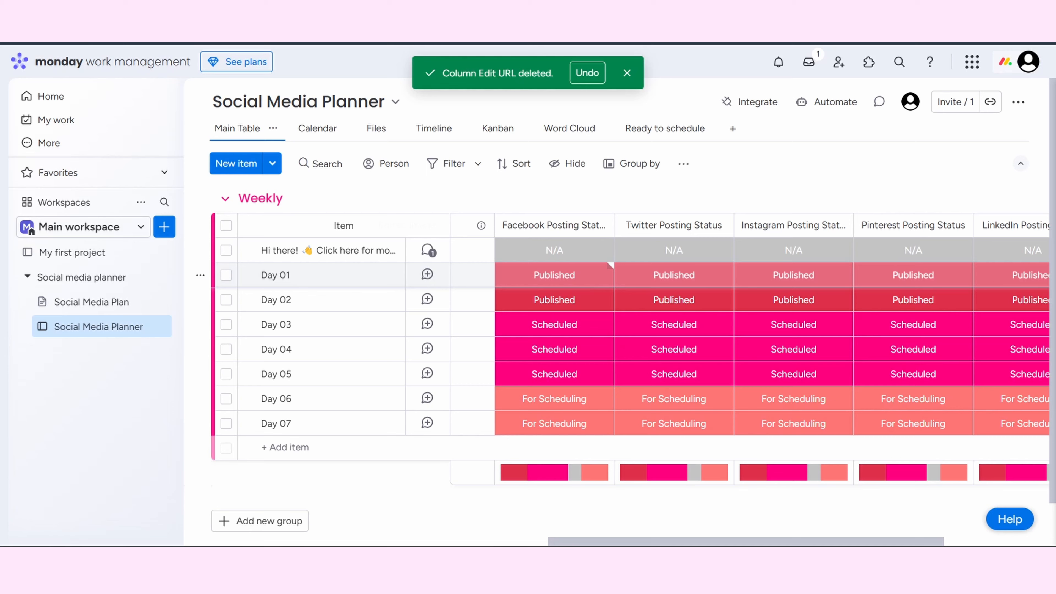
Try the Scheduled, For Scheduling and N/A labels one after another as the Day 01 Facebook posting status
click(554, 277)
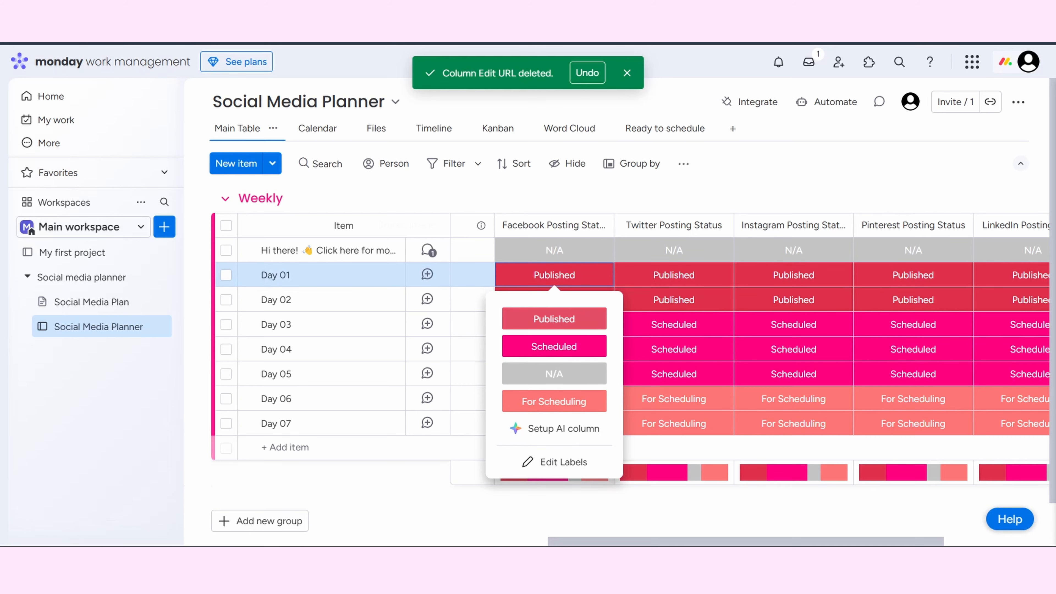
click(556, 346)
click(555, 276)
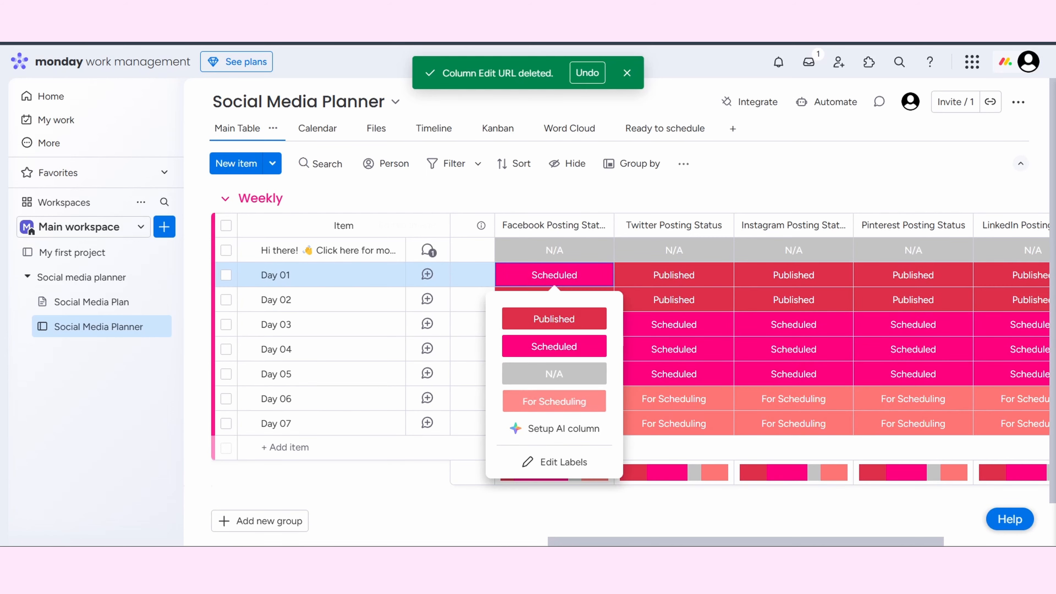
click(555, 401)
click(555, 276)
click(554, 374)
Add a brown label named Scraps to the Facebook Posting Status column and assign it to Day 01
click(555, 276)
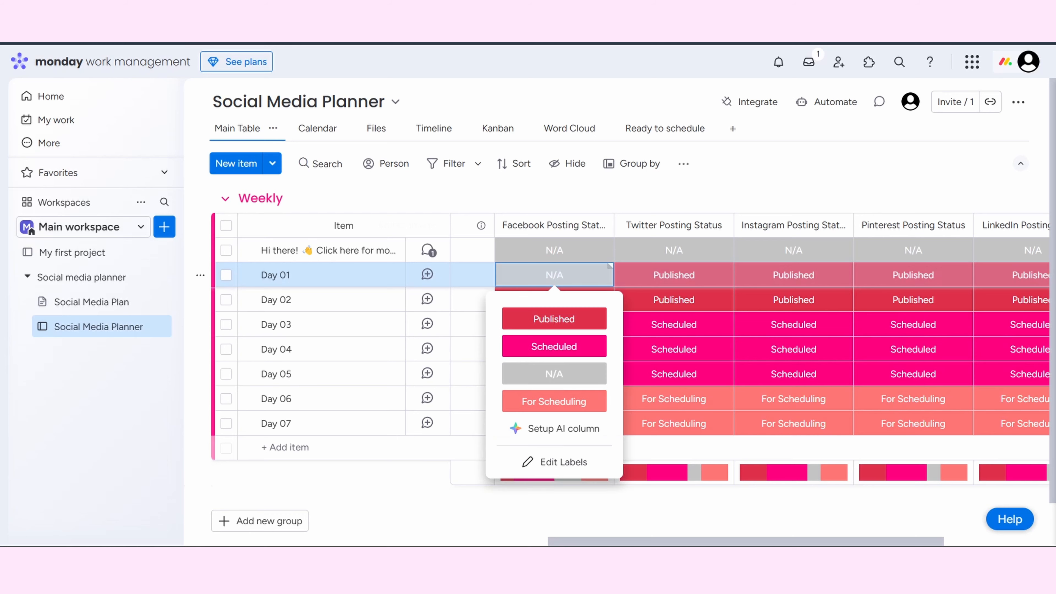
click(554, 461)
click(554, 427)
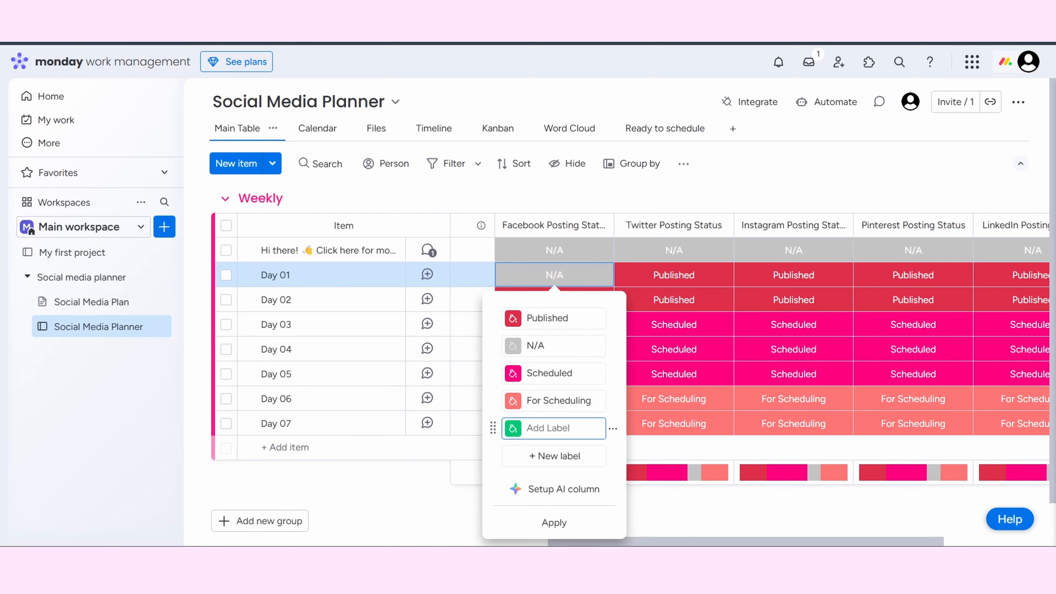
text(Scraps)
click(513, 428)
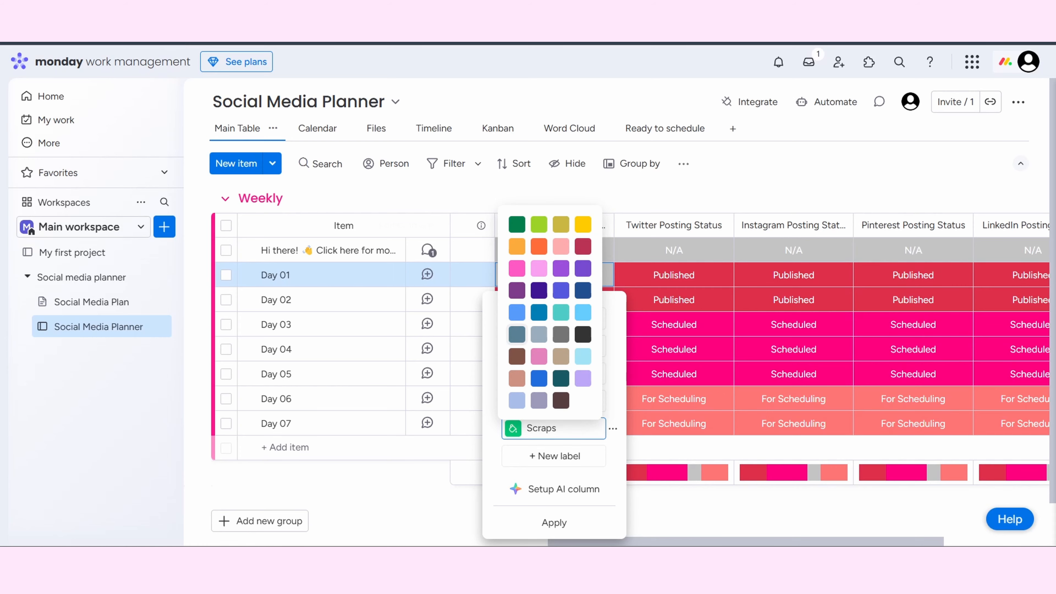
click(517, 356)
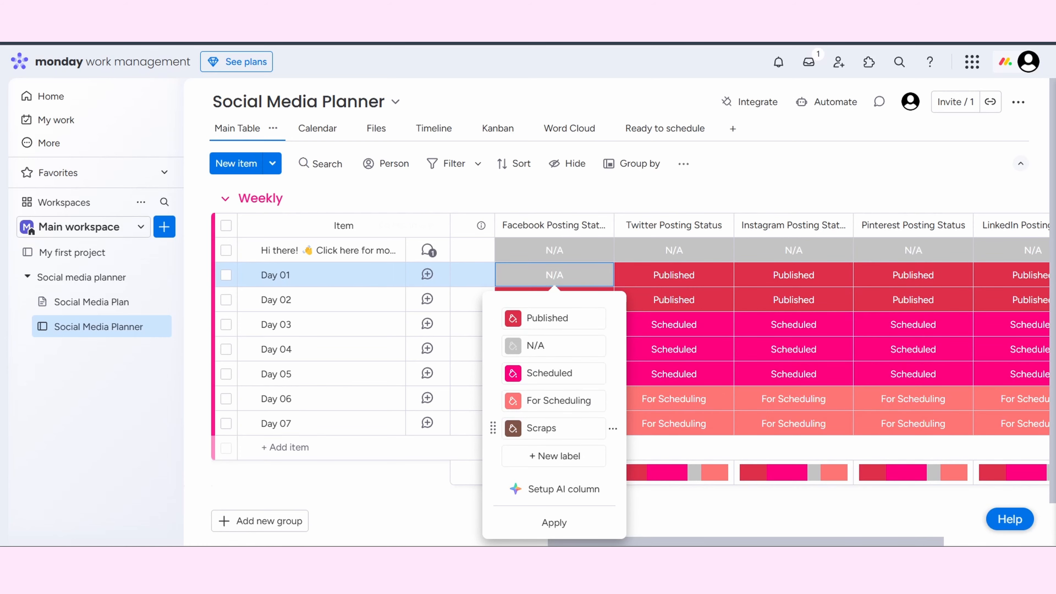
click(553, 522)
click(554, 427)
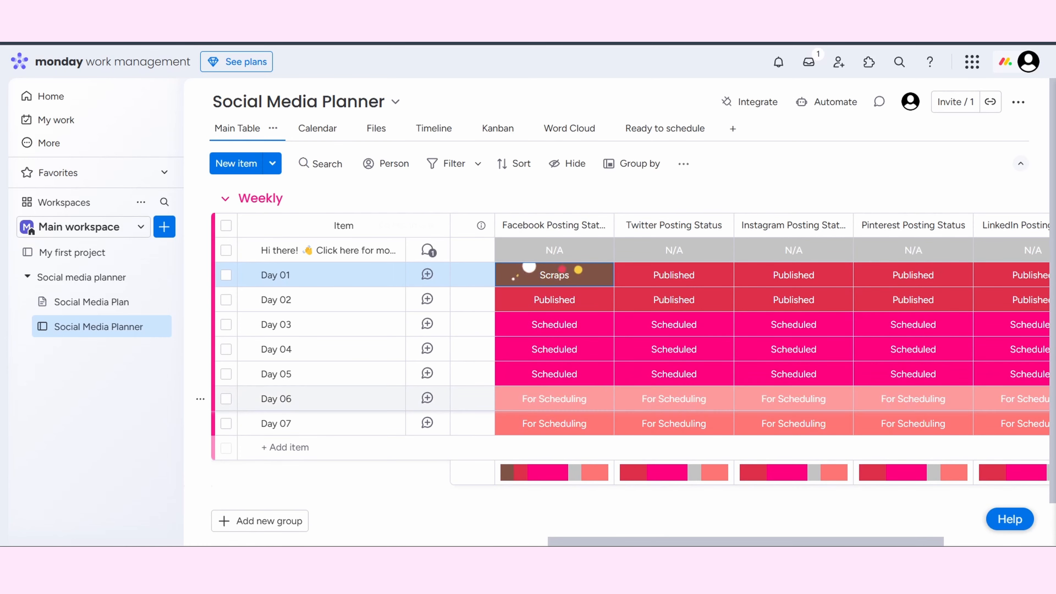
Move the auto number column so that it sits between Posting Schedule and Post Copy
scroll(624, 325, right, 5)
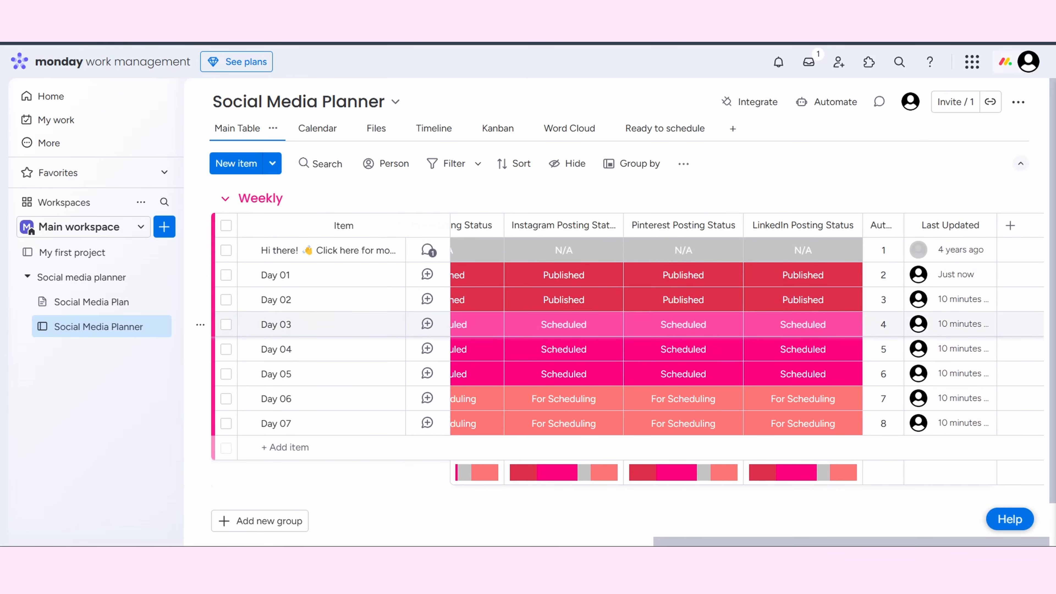
scroll(624, 324, left, 3)
scroll(624, 325, right, 3)
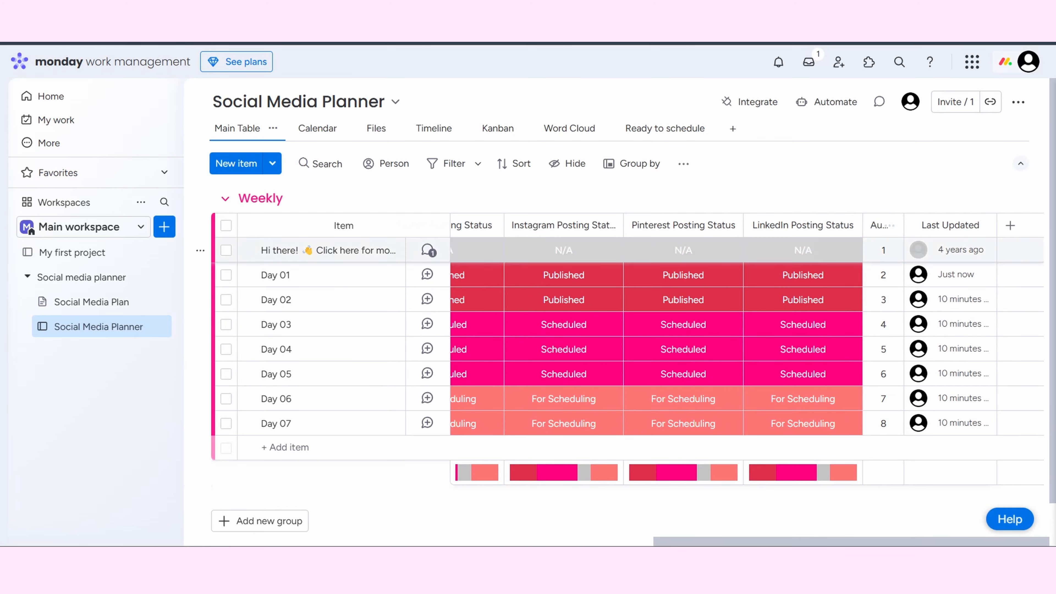
scroll(623, 349, left, 3)
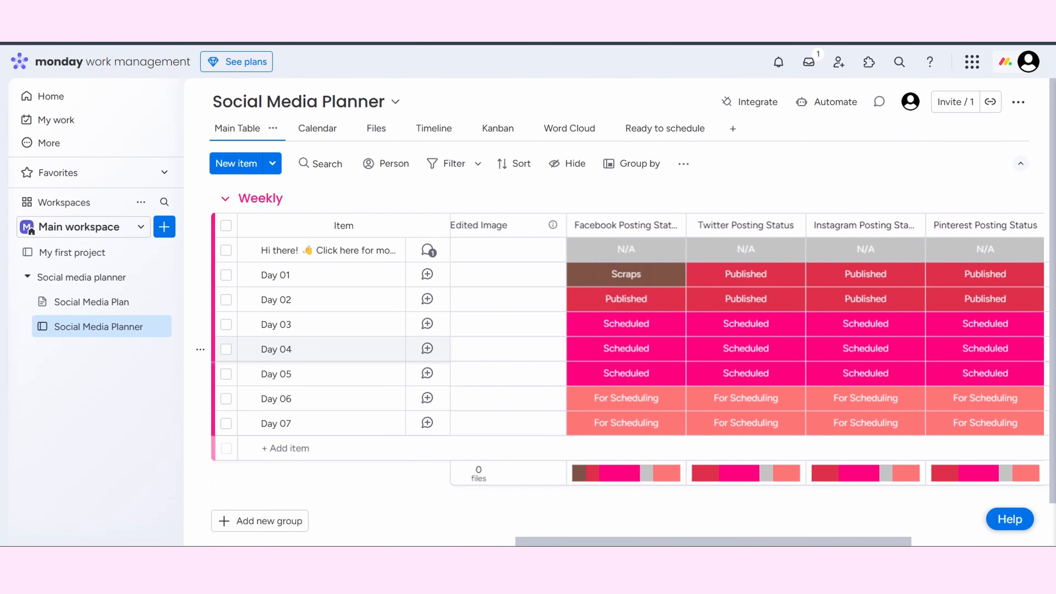
scroll(624, 333, right, 3)
drag(873, 225, 582, 224)
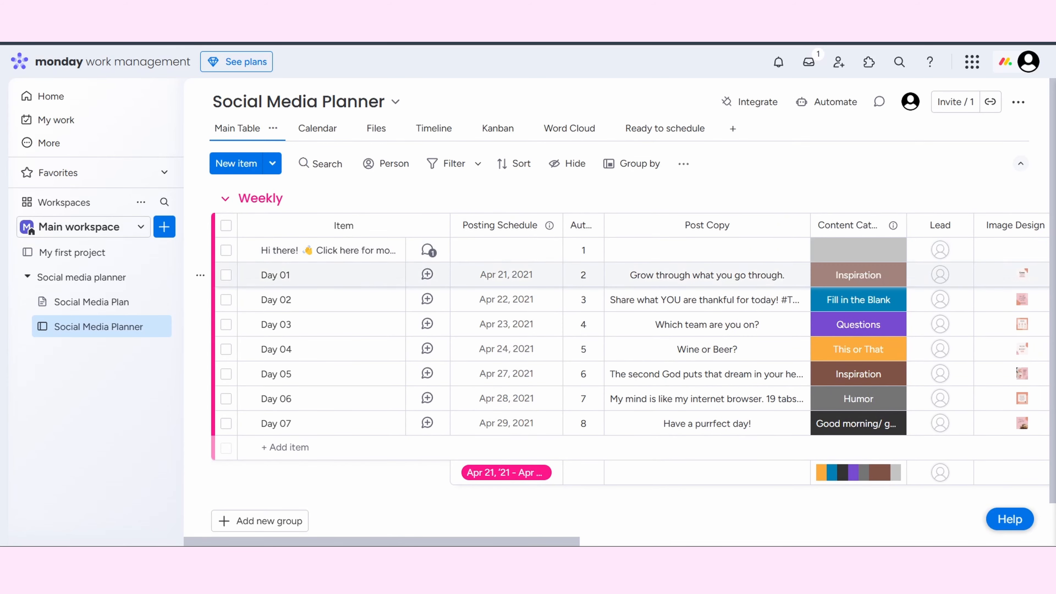
Set the Day 02 LinkedIn posting status to For Scheduling
scroll(631, 325, right, 2)
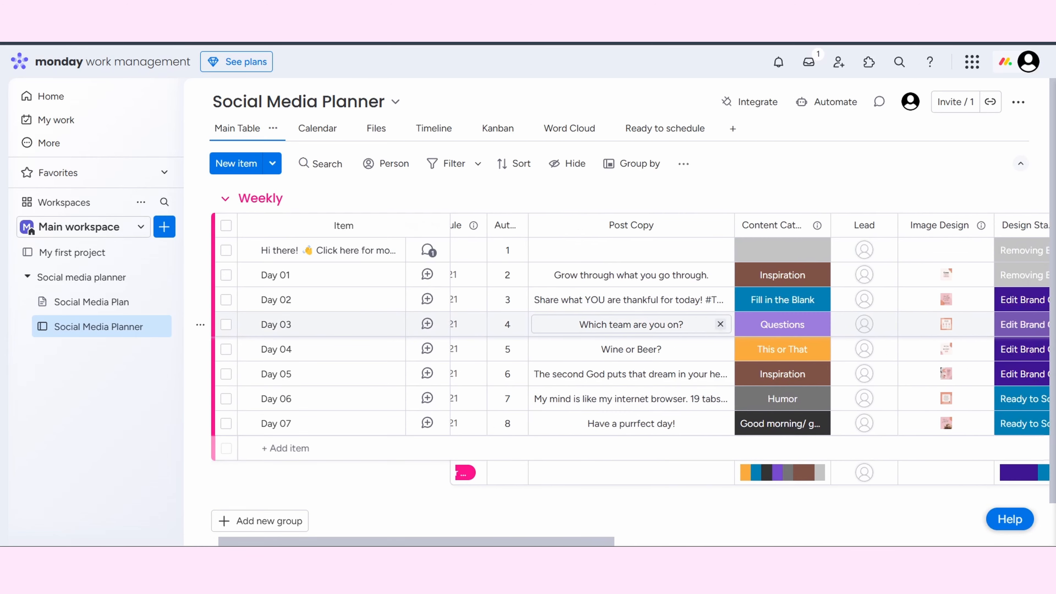
scroll(631, 325, right, 10)
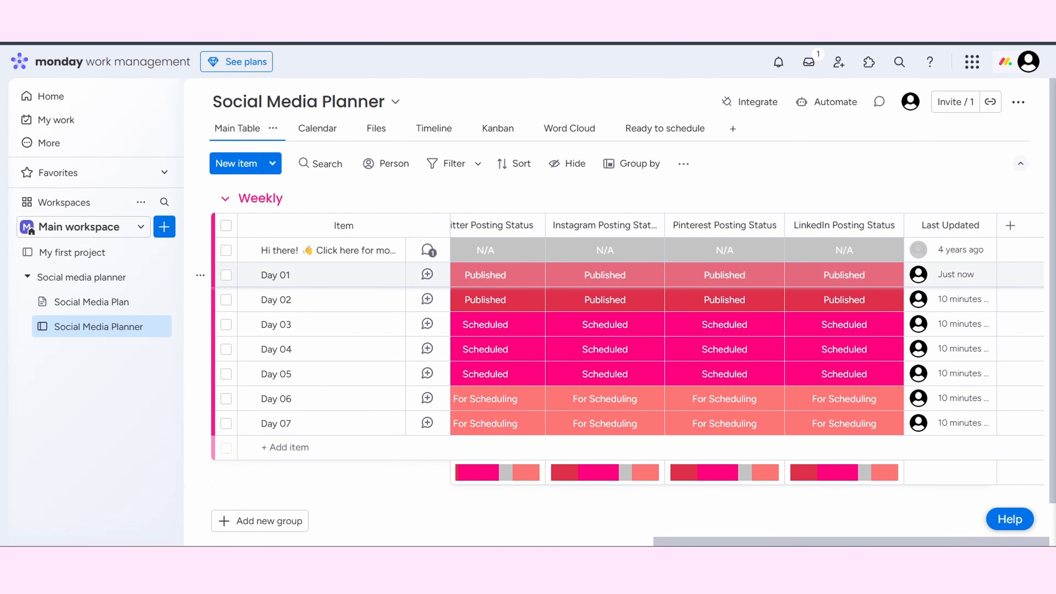
mouse_move(918, 274)
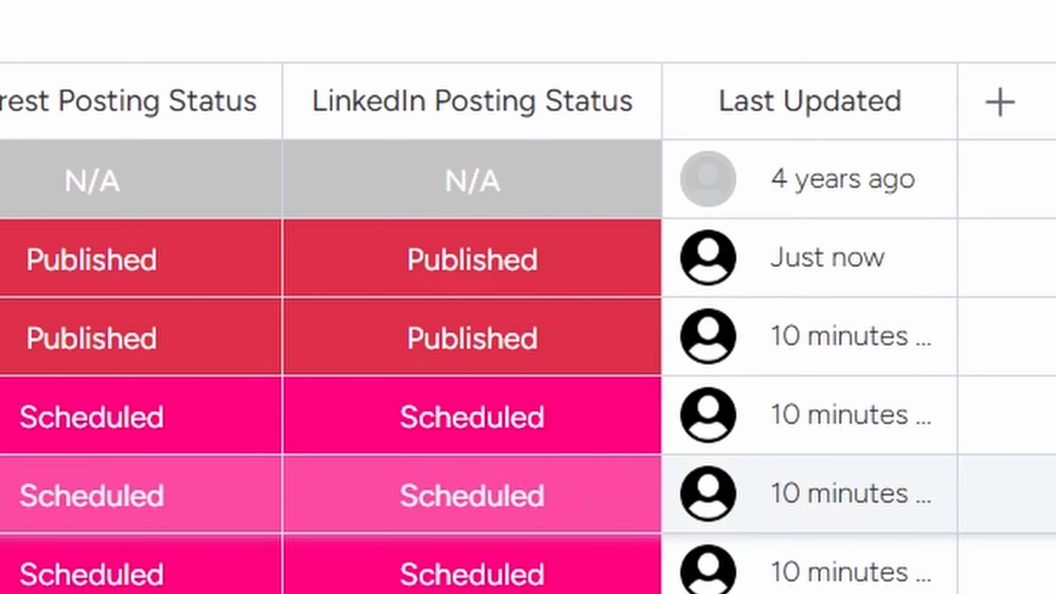
mouse_move(708, 415)
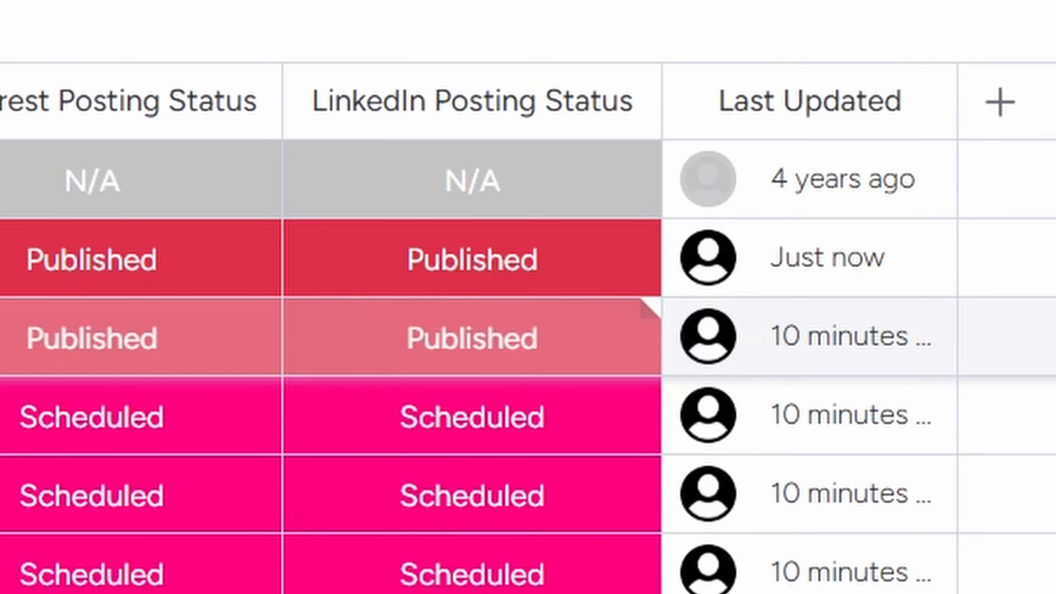
click(472, 338)
click(473, 592)
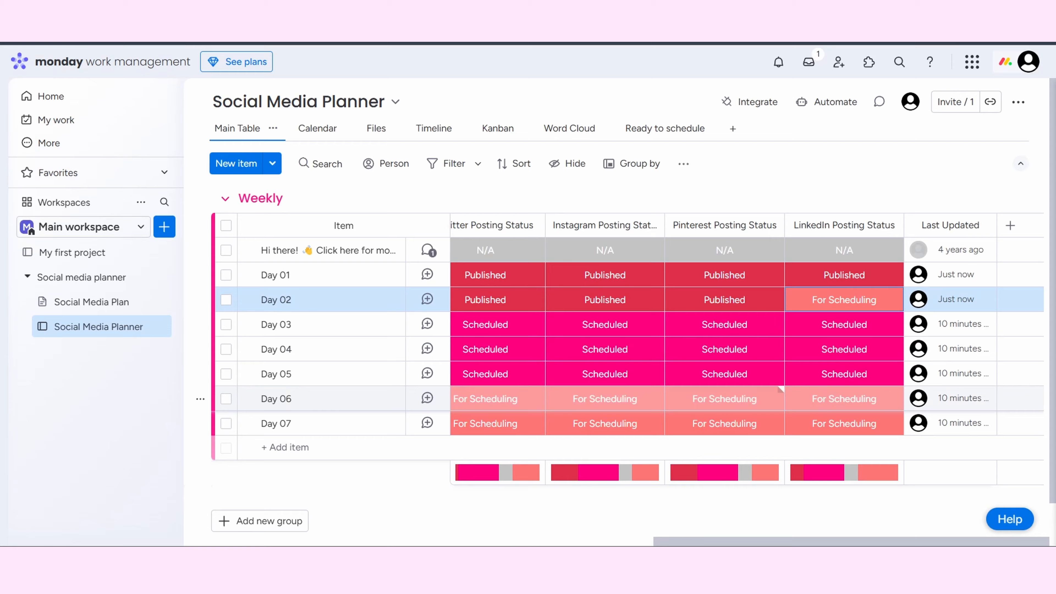
Look through the board's Calendar view and the post design images in its Files view
scroll(630, 324, left, 15)
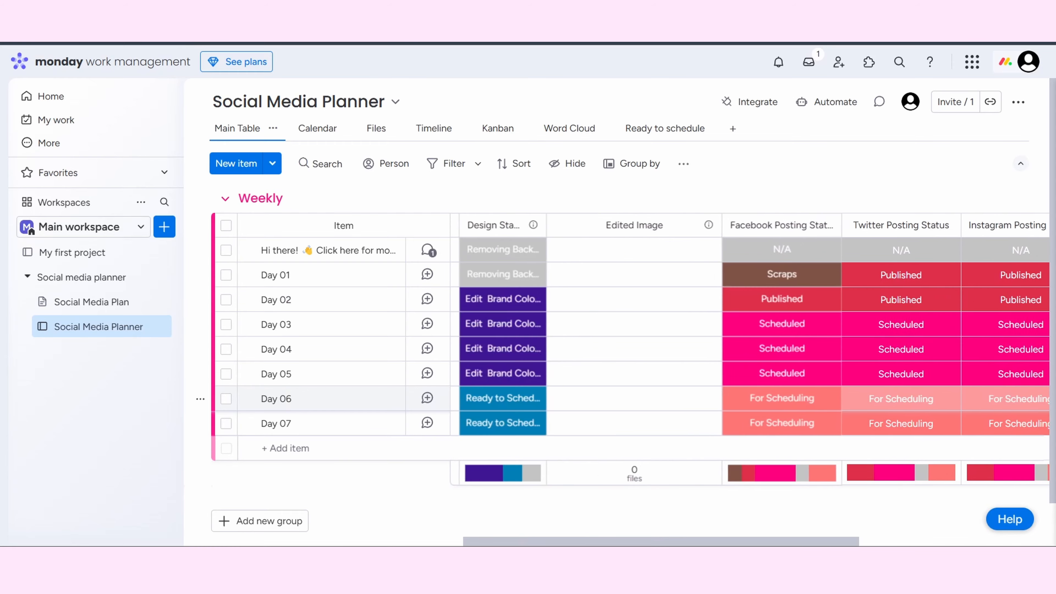
scroll(631, 399, down, 1)
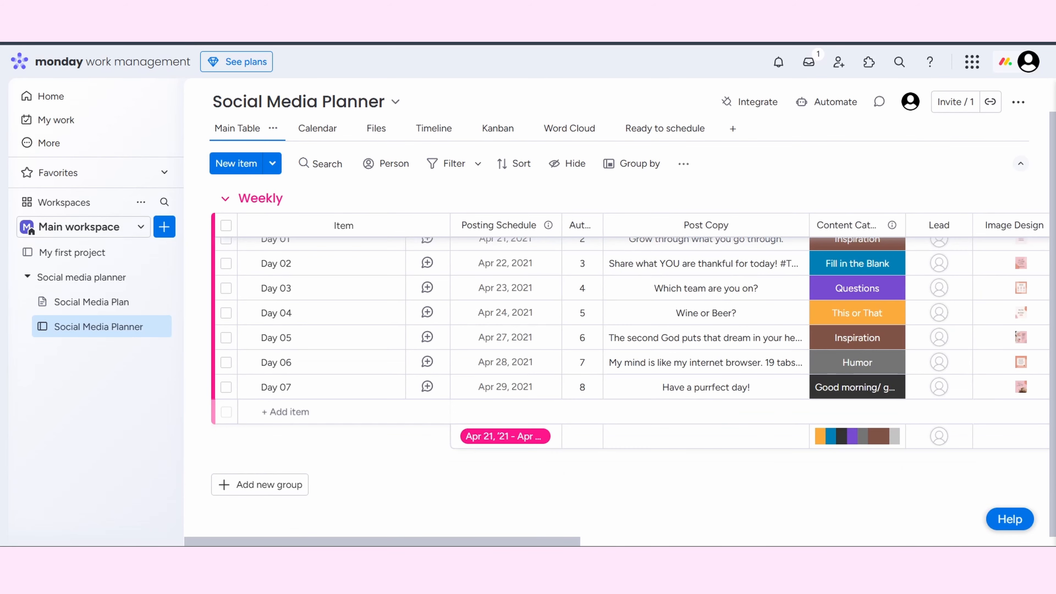
scroll(630, 349, up, 1)
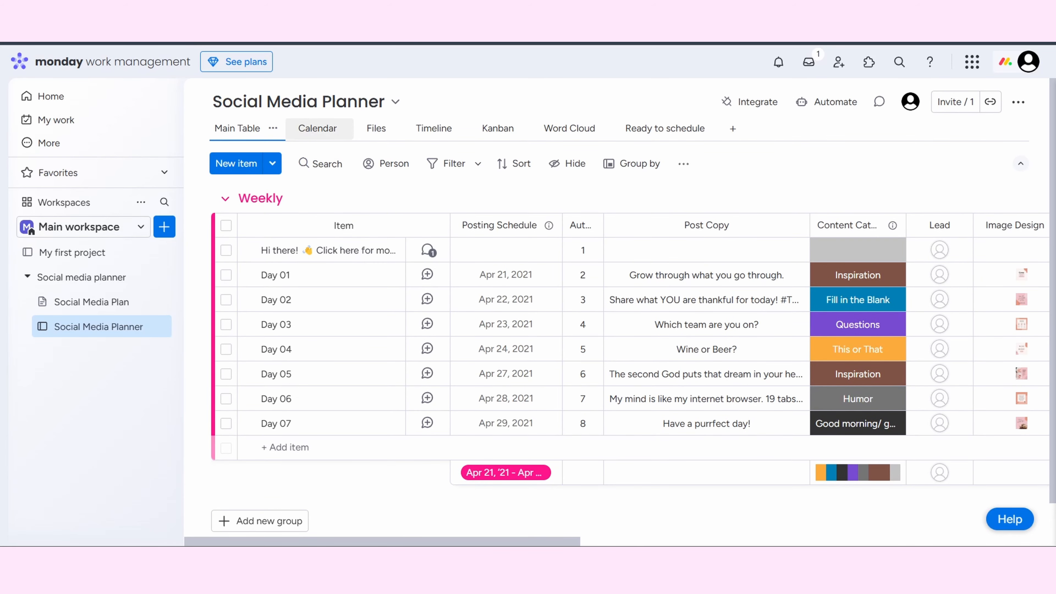
click(317, 129)
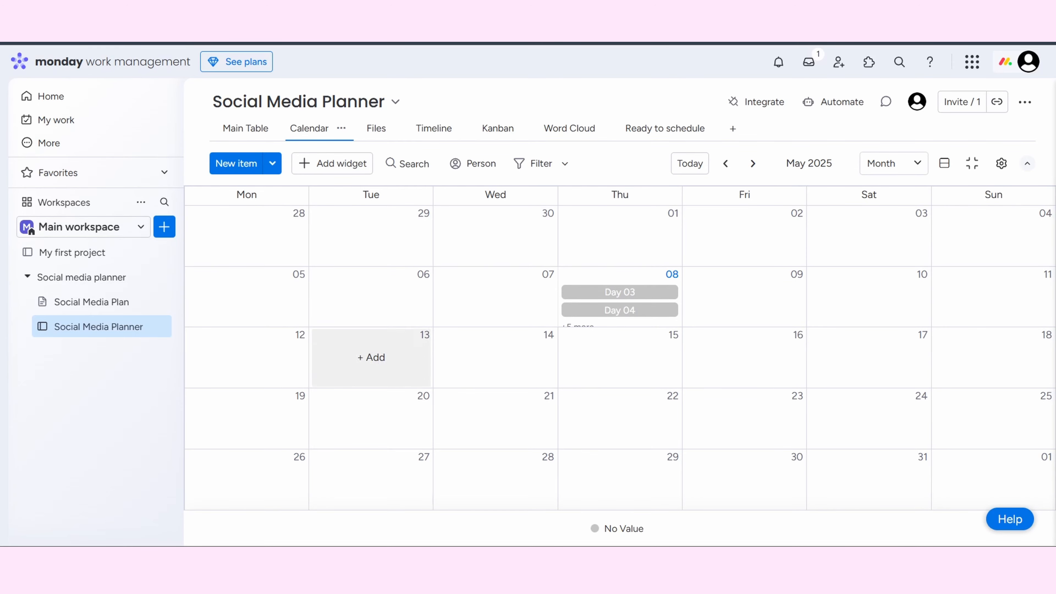
click(246, 128)
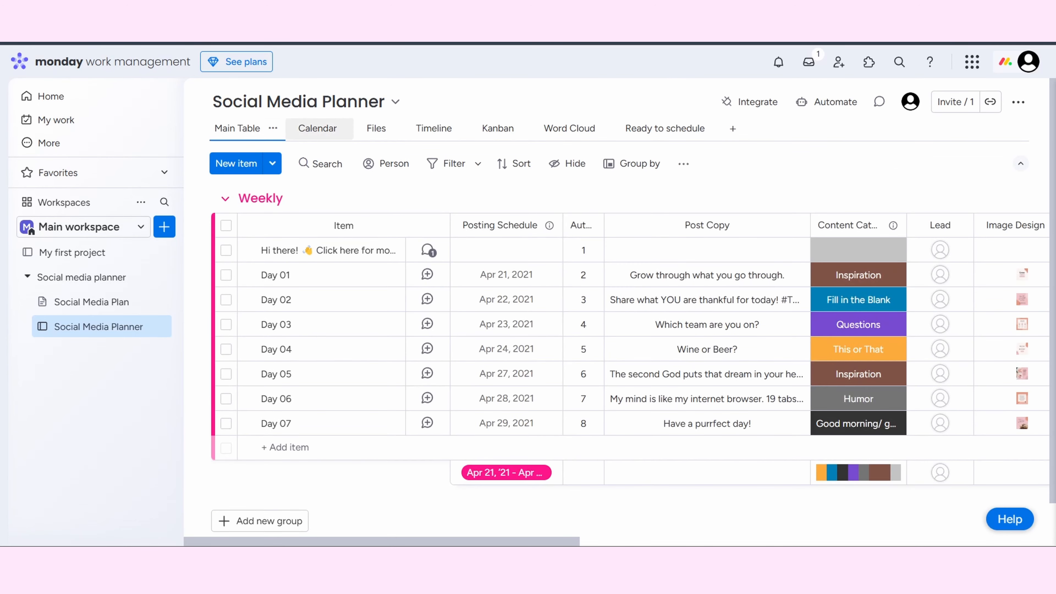
click(317, 128)
click(246, 128)
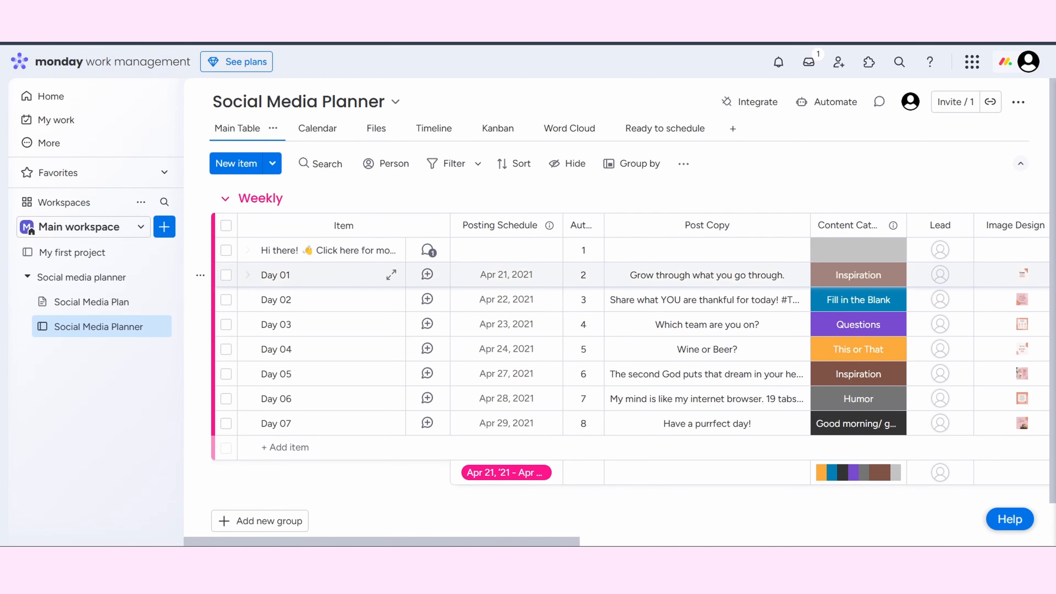
click(376, 128)
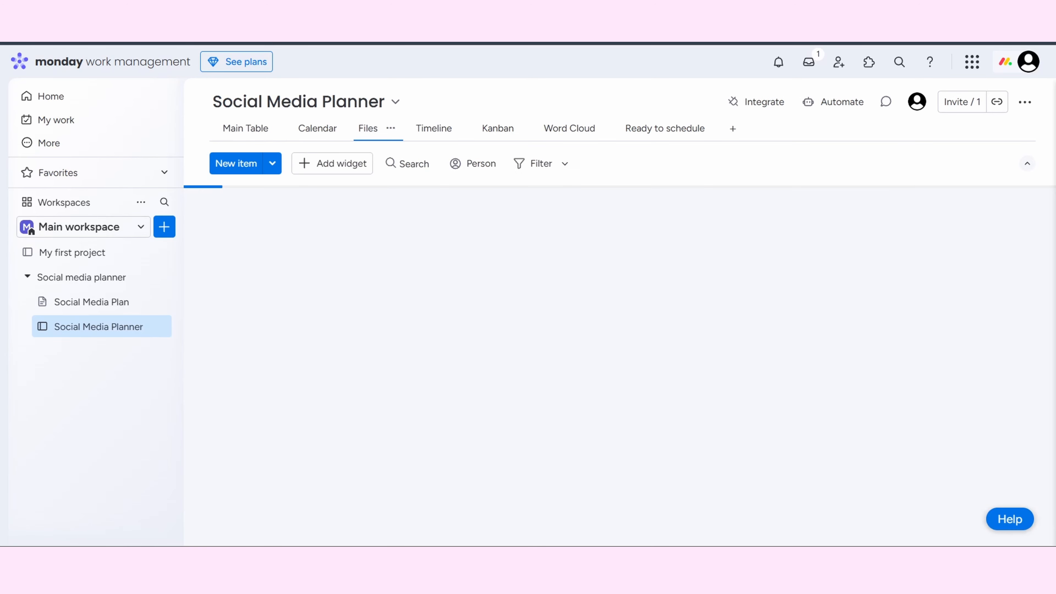
scroll(302, 319, down, 1)
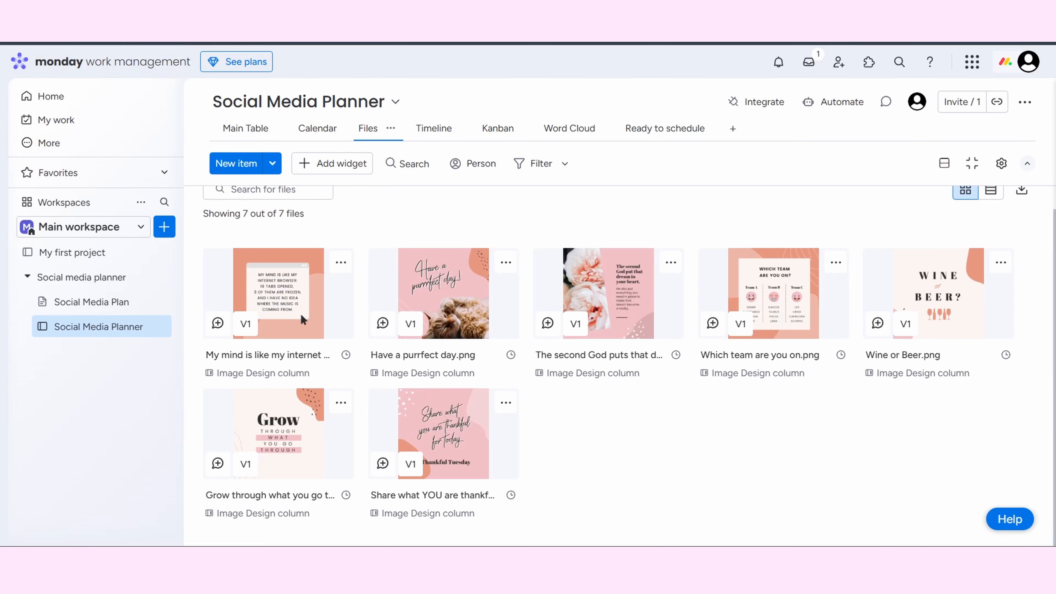
scroll(300, 313, up, 1)
Examine in the Timeline view how the daily posts are laid out by content category and date
click(434, 128)
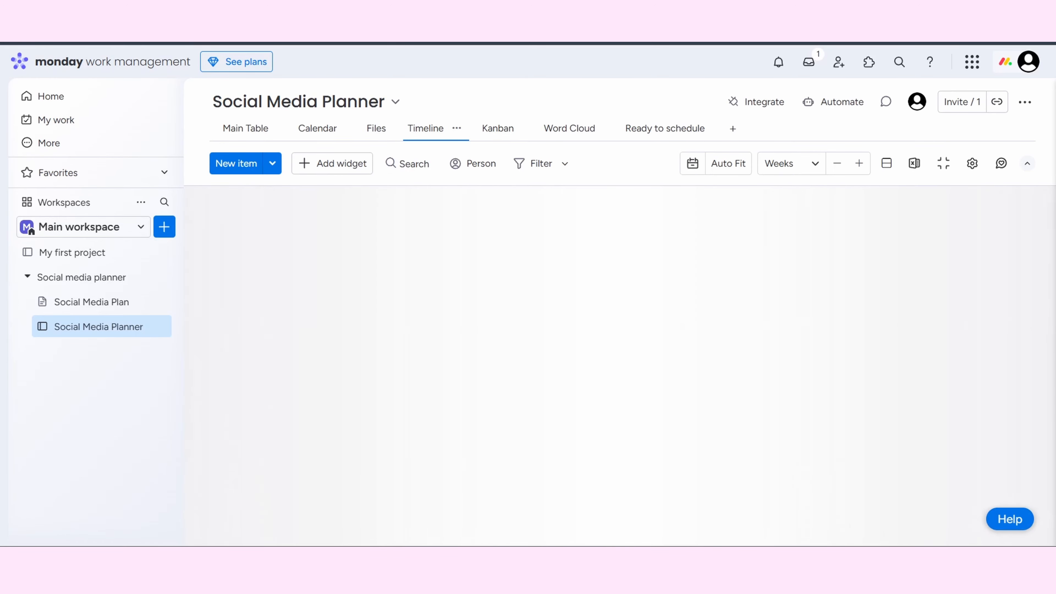
scroll(498, 397, down, 1)
scroll(499, 397, up, 1)
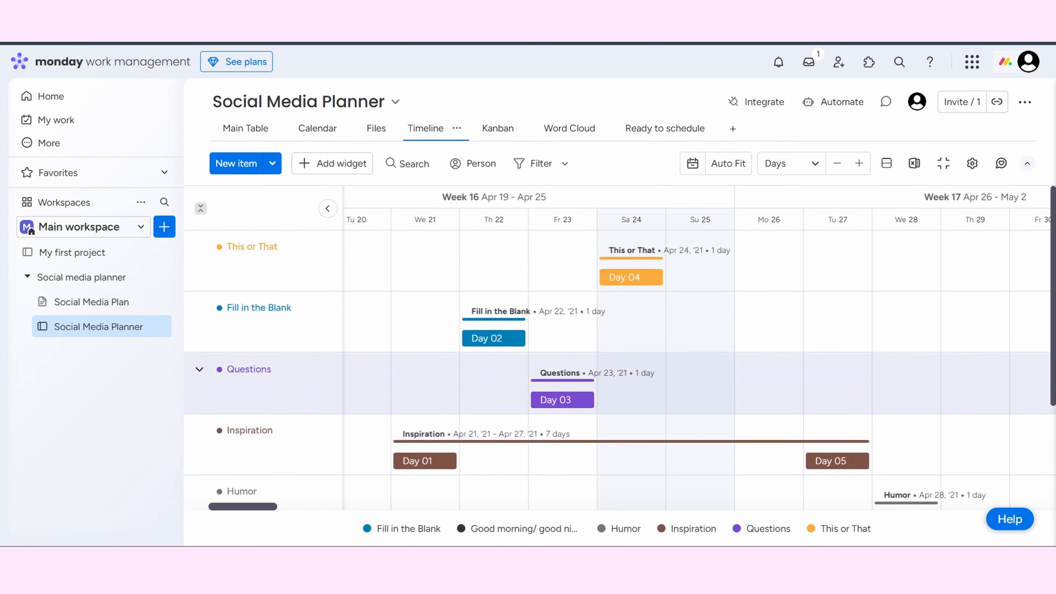
scroll(498, 409, down, 1)
scroll(499, 383, up, 1)
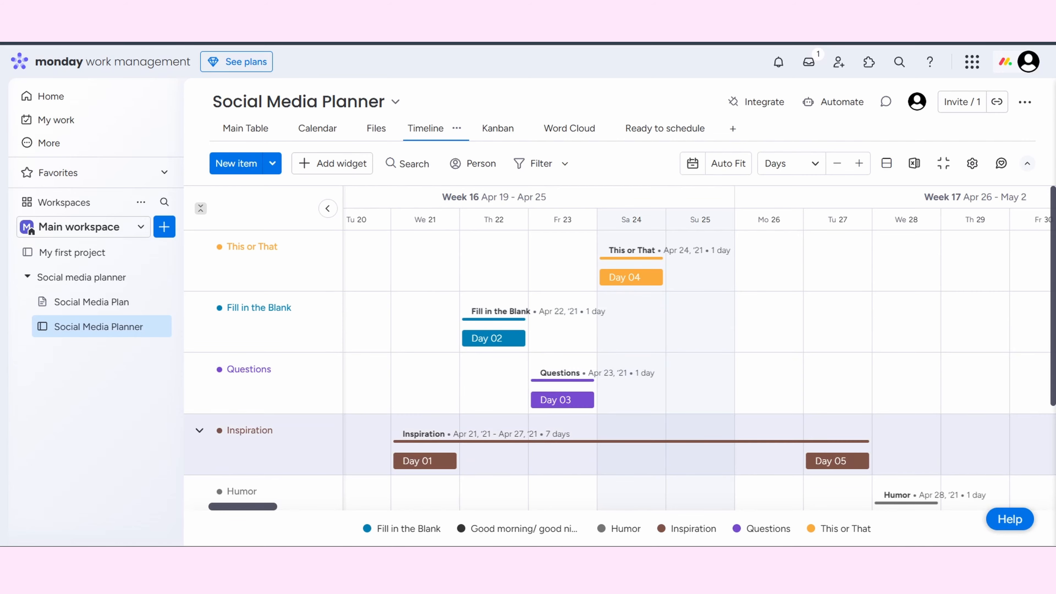
scroll(499, 374, down, 1)
scroll(499, 374, up, 1)
scroll(499, 374, down, 2)
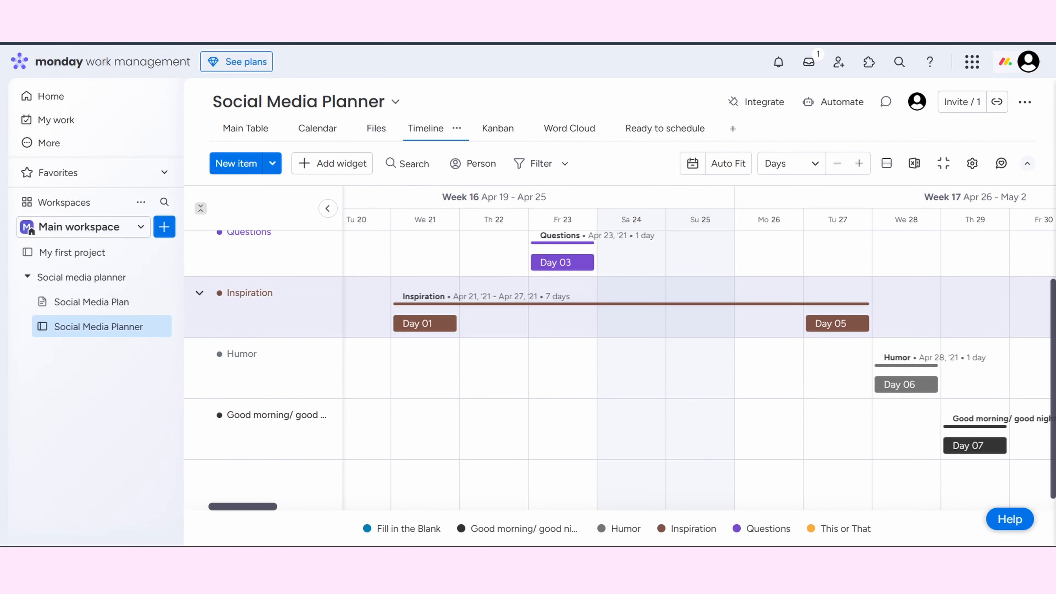
scroll(499, 374, up, 2)
scroll(499, 374, down, 1)
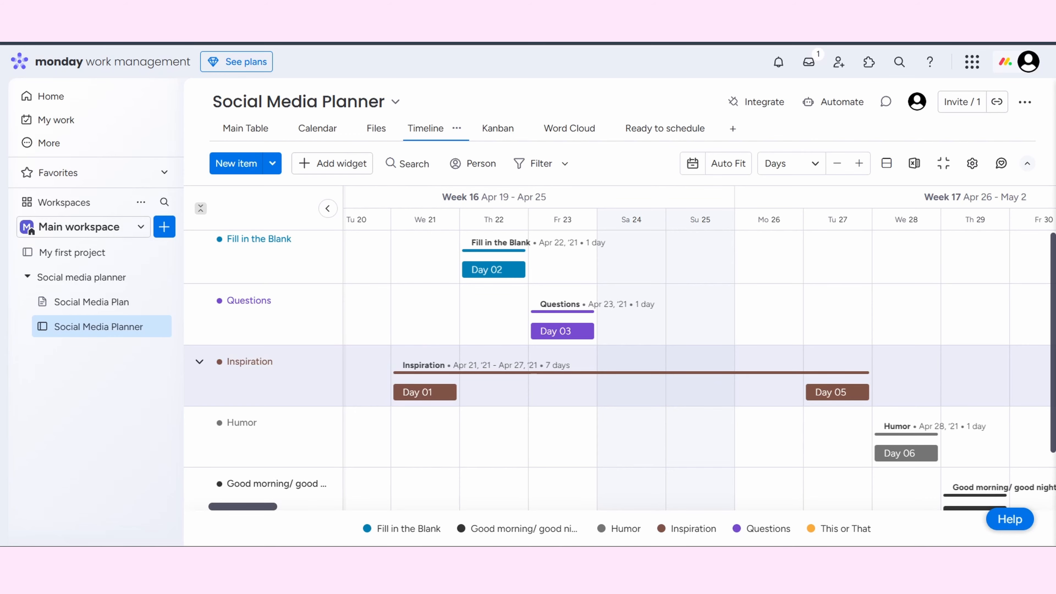
scroll(615, 374, up, 1)
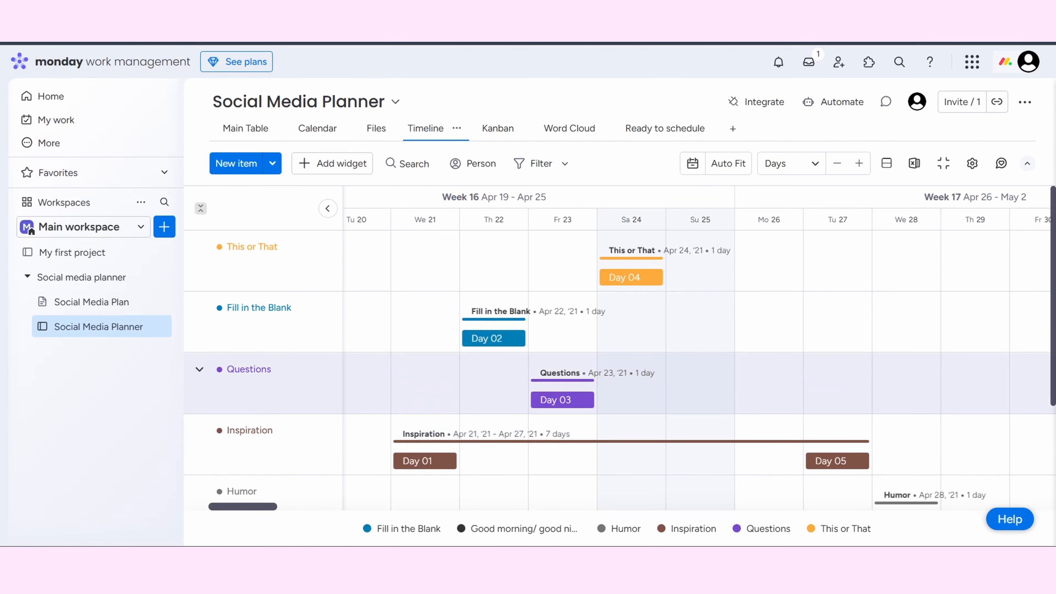
Move the Day 05 post in the Inspiration row of the timeline one day earlier to Apr 26
scroll(615, 374, down, 3)
drag(837, 306, 769, 306)
scroll(768, 365, up, 3)
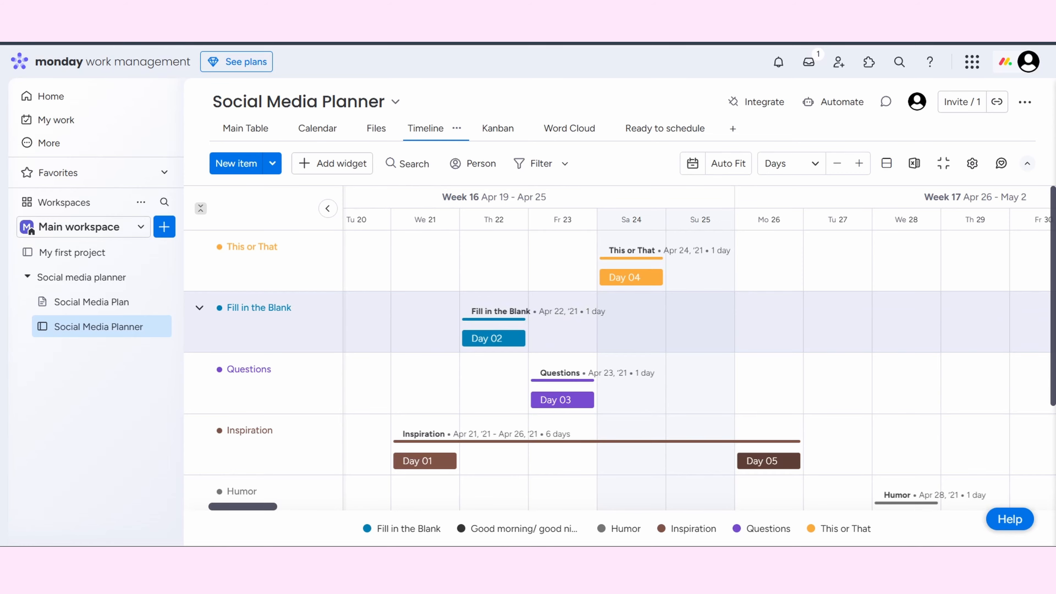
Try moving the Day 04 card from This or That to Hashtags in the Kanban view
click(497, 128)
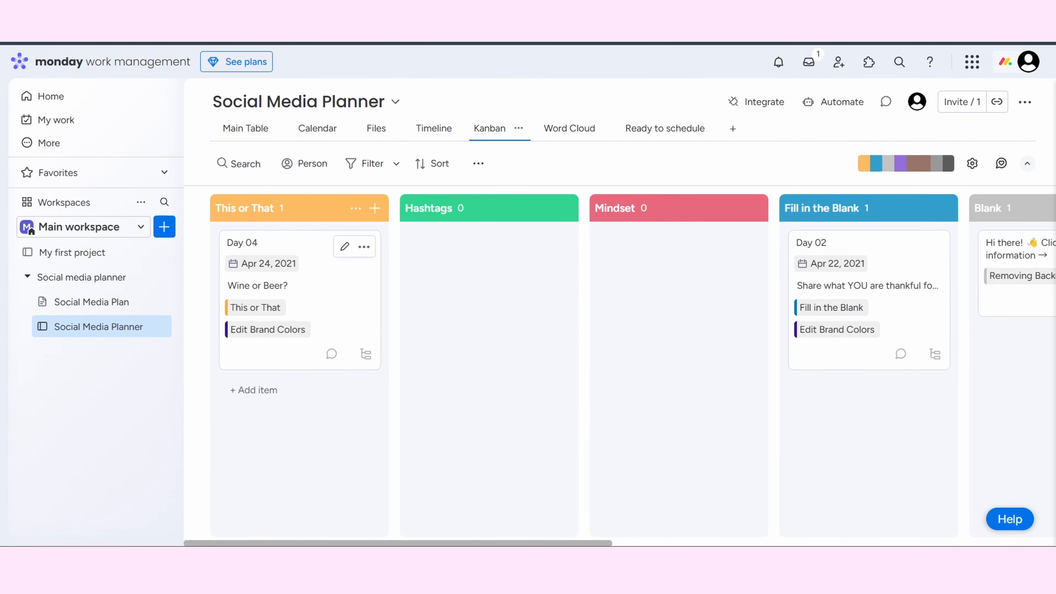
drag(299, 291, 492, 306)
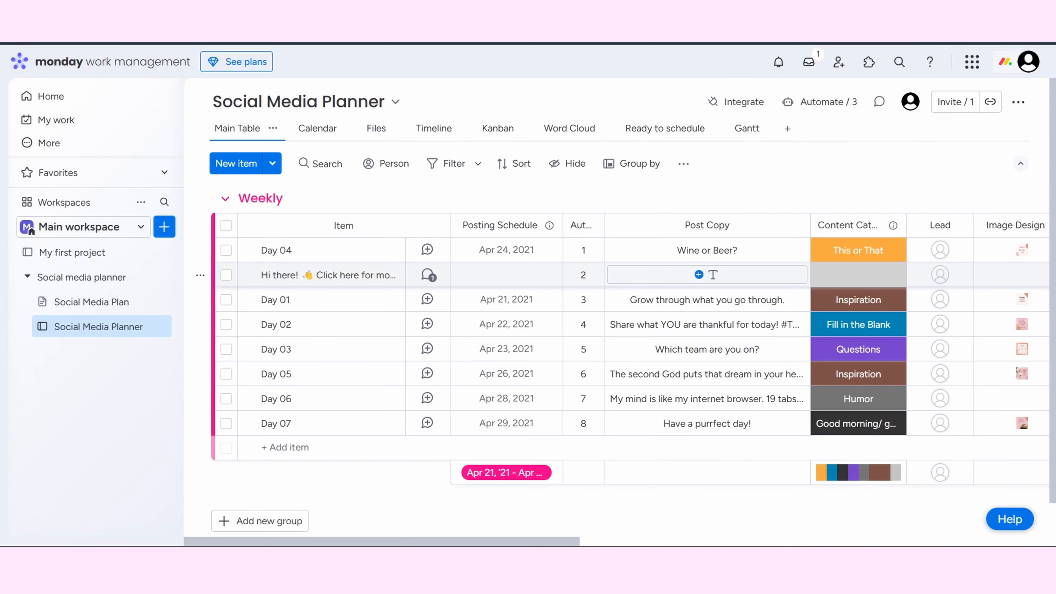
scroll(686, 324, right, 10)
scroll(660, 265, left, 5)
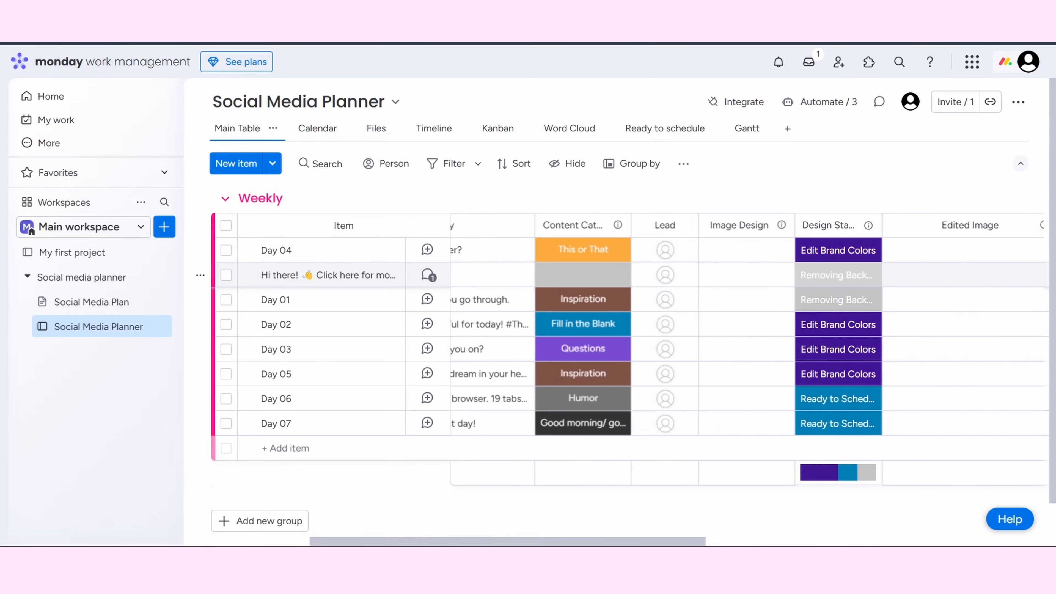
scroll(660, 265, right, 10)
scroll(660, 265, left, 10)
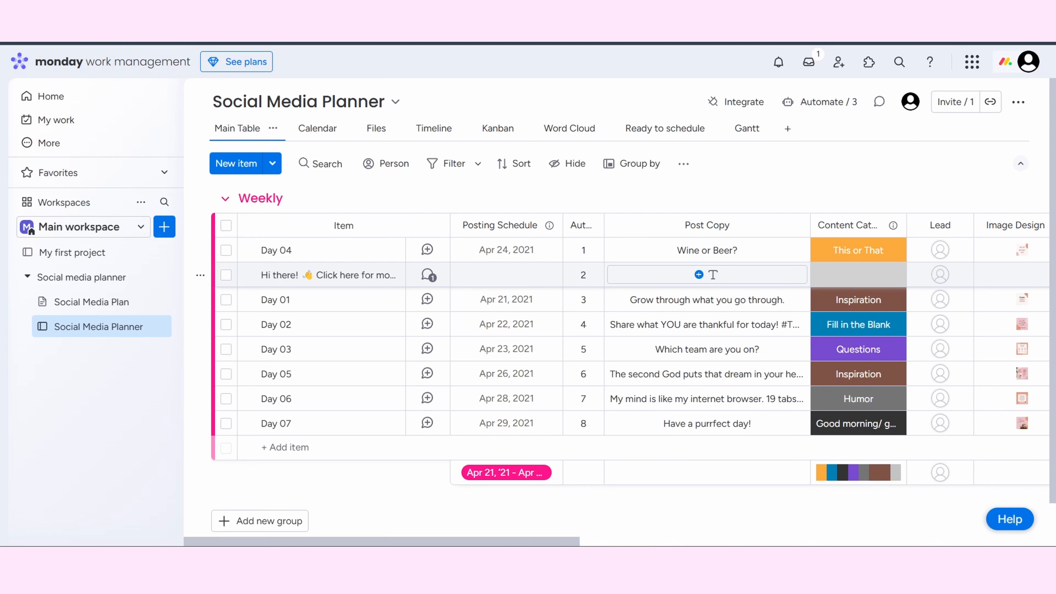
scroll(628, 361, down, 1)
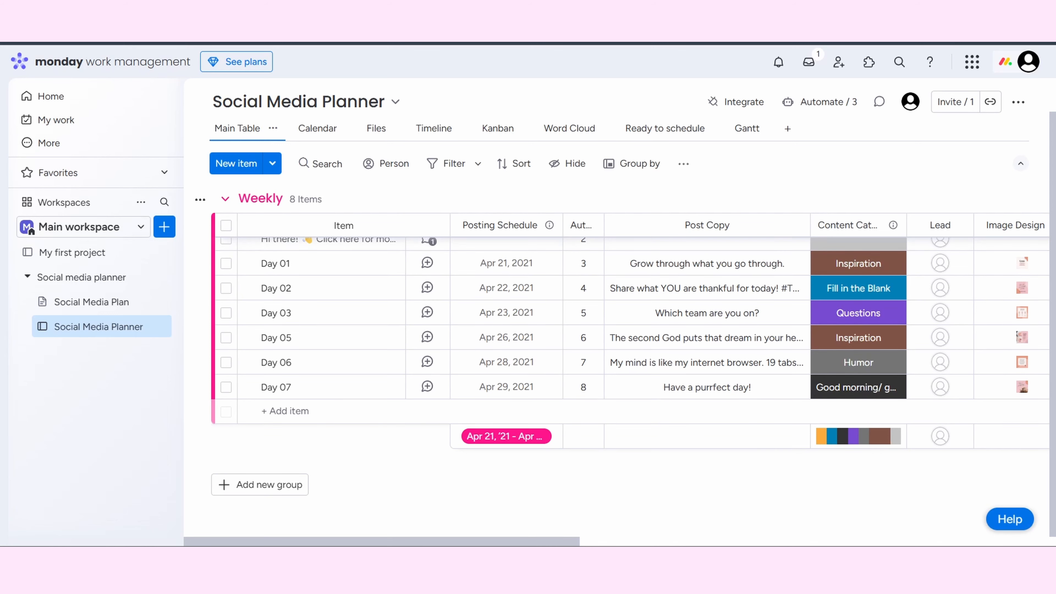